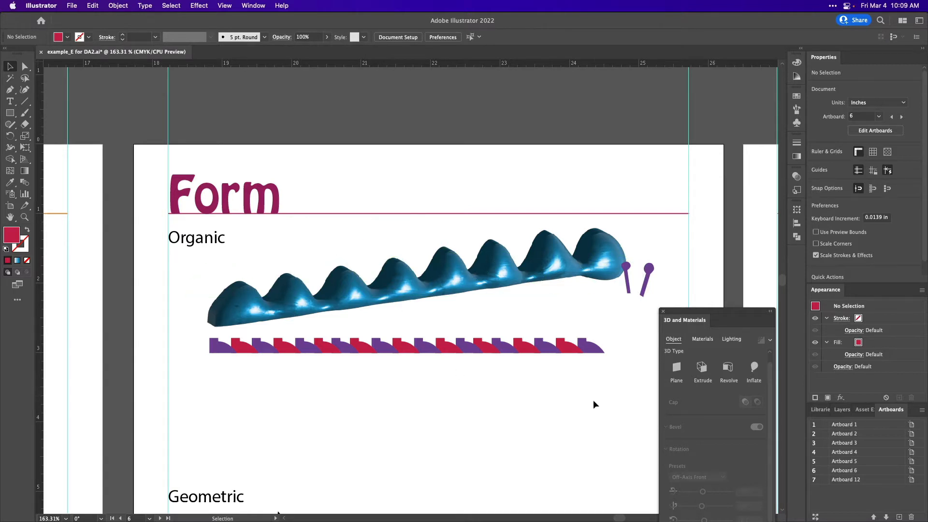
# - Apply the Inflate 3D effect to all the purple and red foot shapes in the row beneath the blue caterpillar body
pyautogui.moveTo(593, 400); pyautogui.dragTo(208, 353)
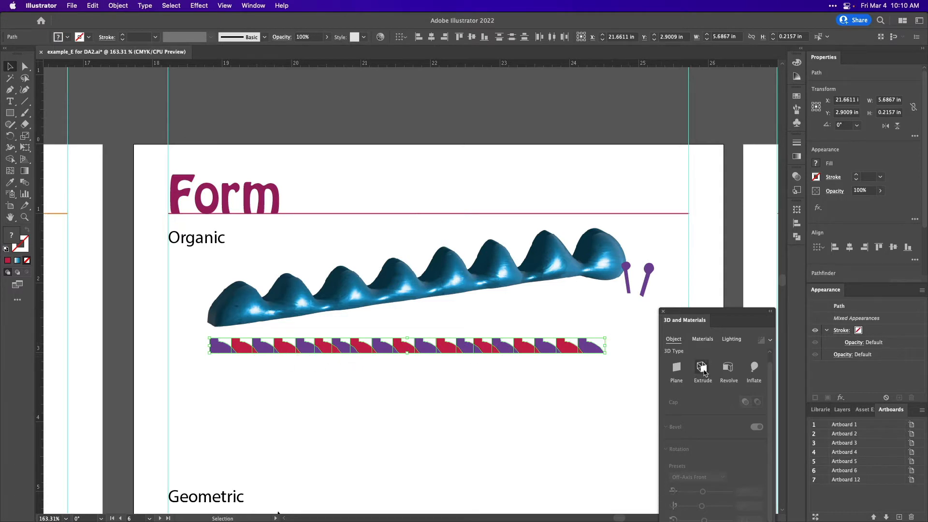
pyautogui.click(754, 369)
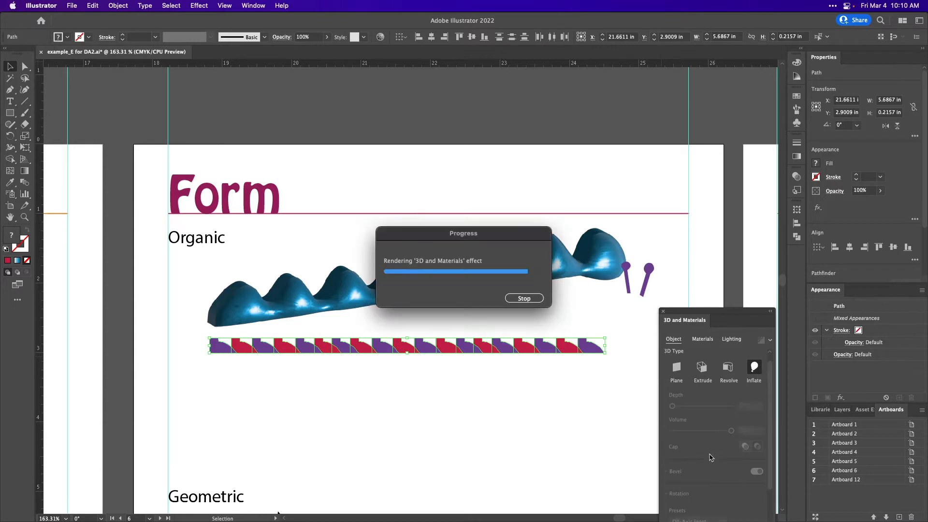
pyautogui.scroll(-3, 711, 457)
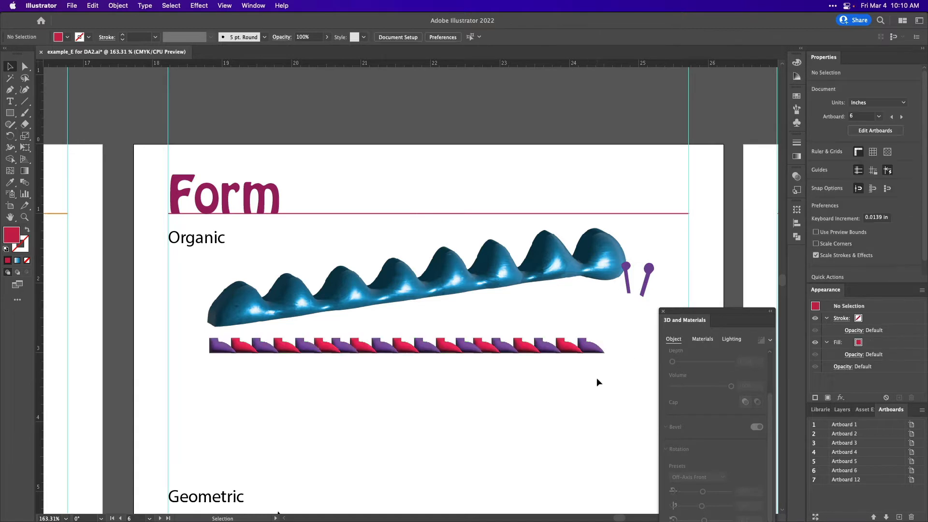
# - Set the 3D rotation preset of the last purple foot in the row to Off-Axis Front
pyautogui.click(589, 349)
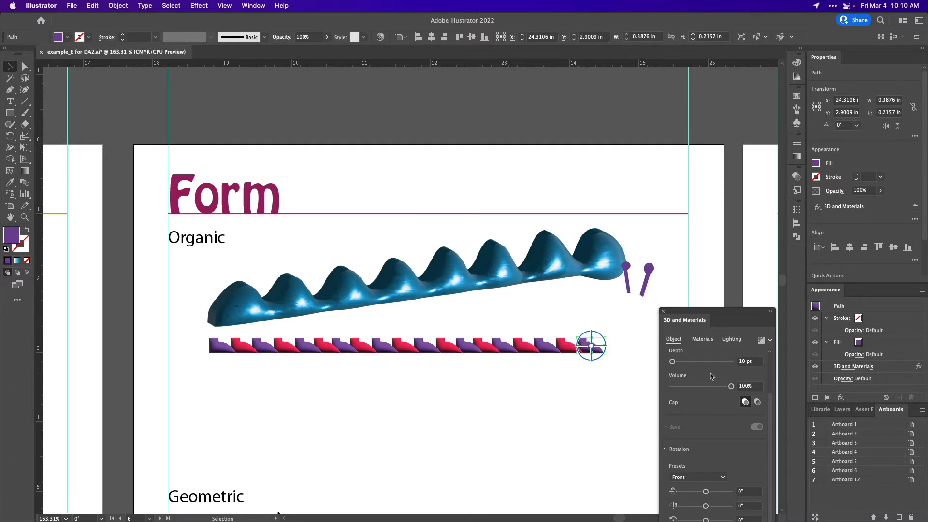
pyautogui.click(707, 481)
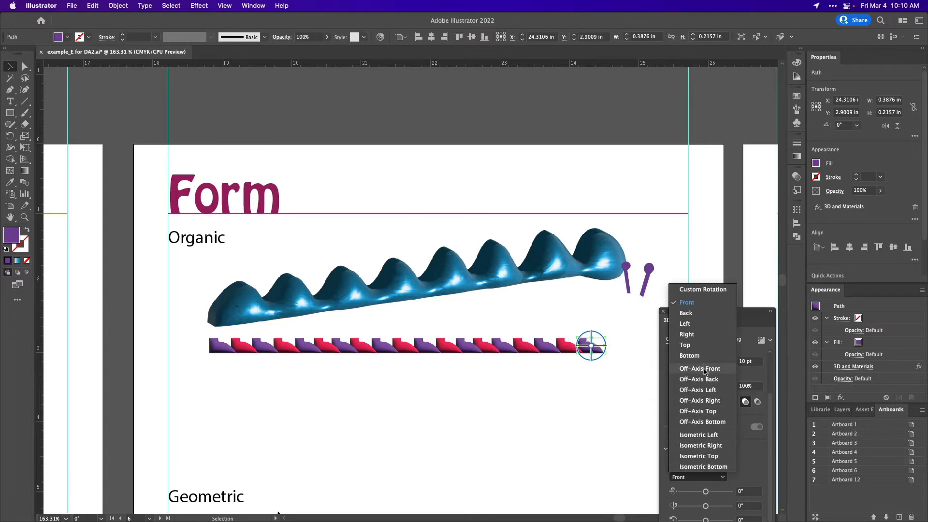
pyautogui.click(705, 370)
# - Apply the Gold Leaf Fold material to the purple foot and change the material's color to a light purple
pyautogui.click(702, 339)
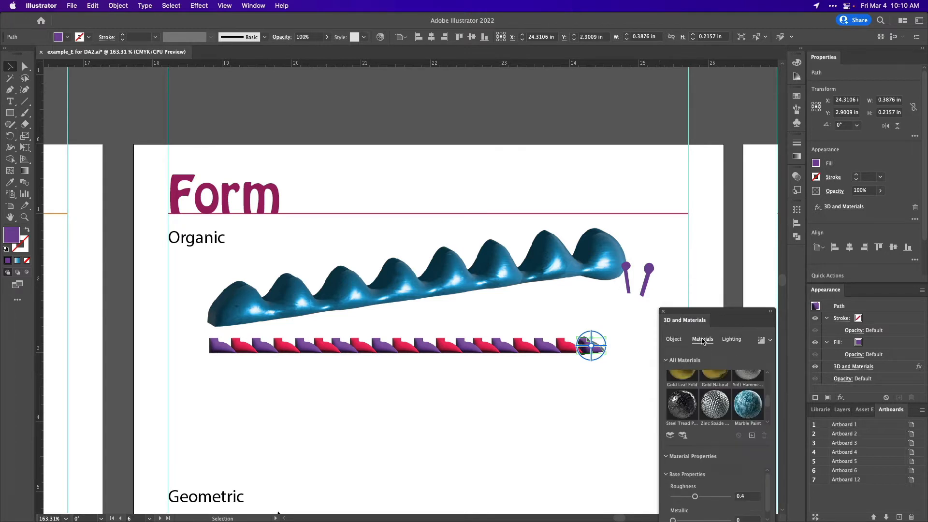
pyautogui.scroll(2, 699, 397)
pyautogui.click(682, 380)
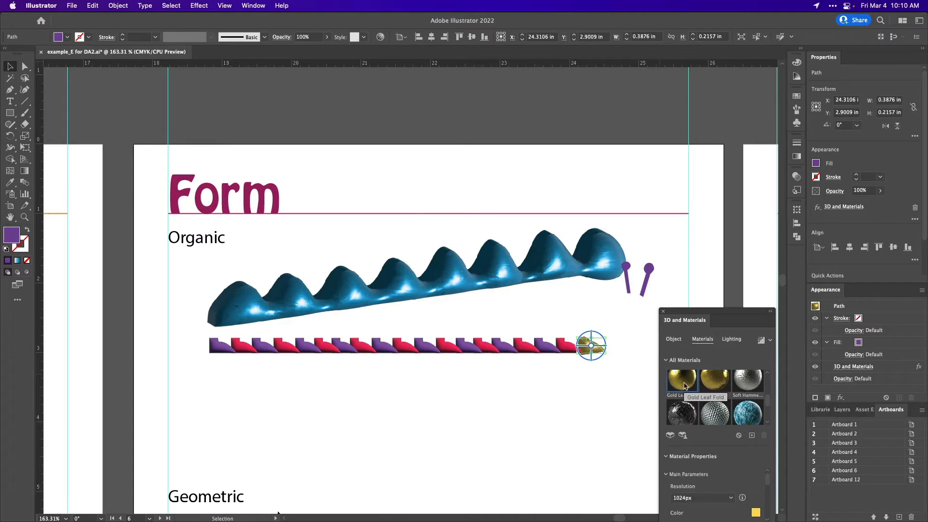
pyautogui.click(755, 513)
pyautogui.write('952EB7')
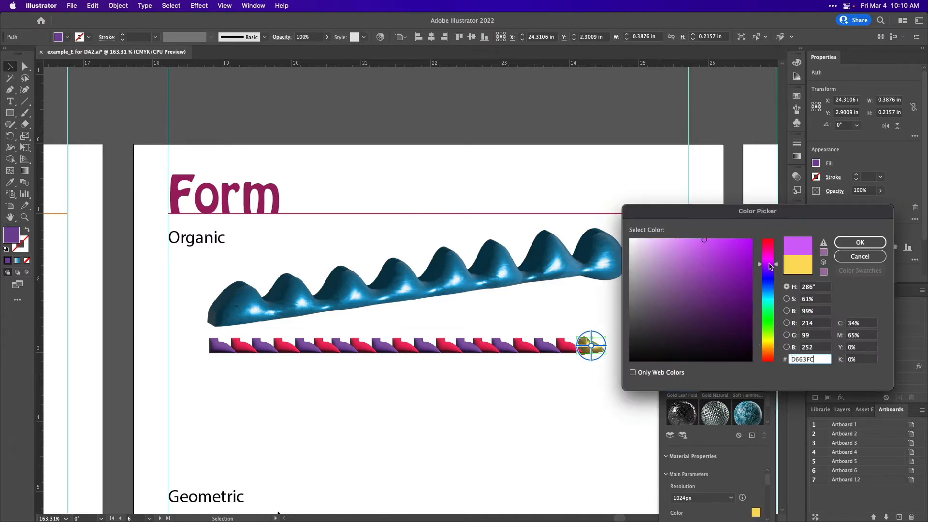
pyautogui.press('Return')
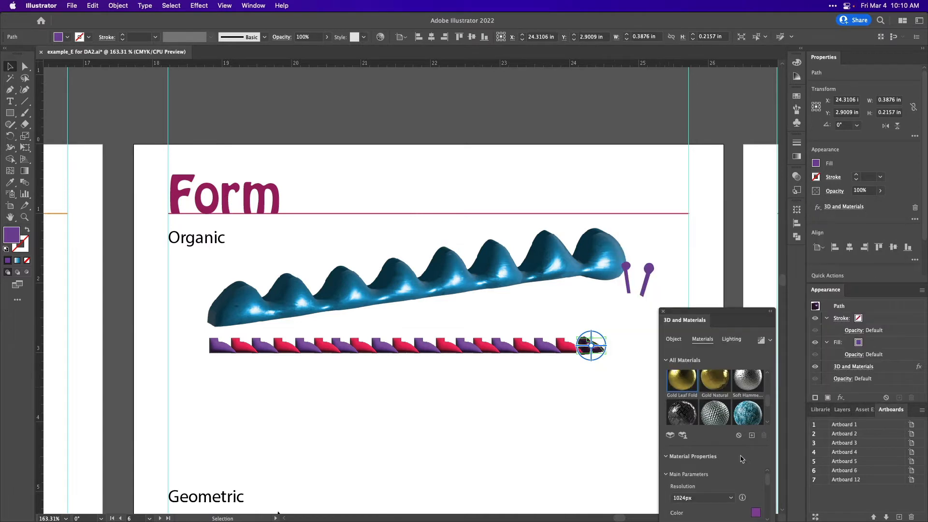
pyautogui.click(756, 513)
pyautogui.press('Return')
# - Move the purple foot up against the underside of the caterpillar body, at about X 24.10 in, Y 1.99 in
pyautogui.click(616, 357)
pyautogui.moveTo(590, 346); pyautogui.dragTo(575, 285)
pyautogui.scroll(5, 574, 286)
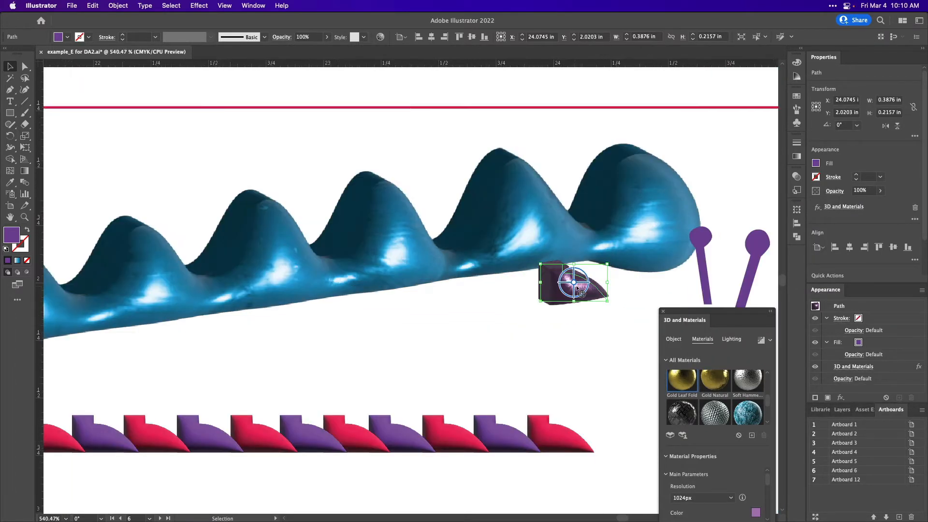
pyautogui.scroll(3, 577, 287)
pyautogui.moveTo(593, 309); pyautogui.dragTo(601, 298)
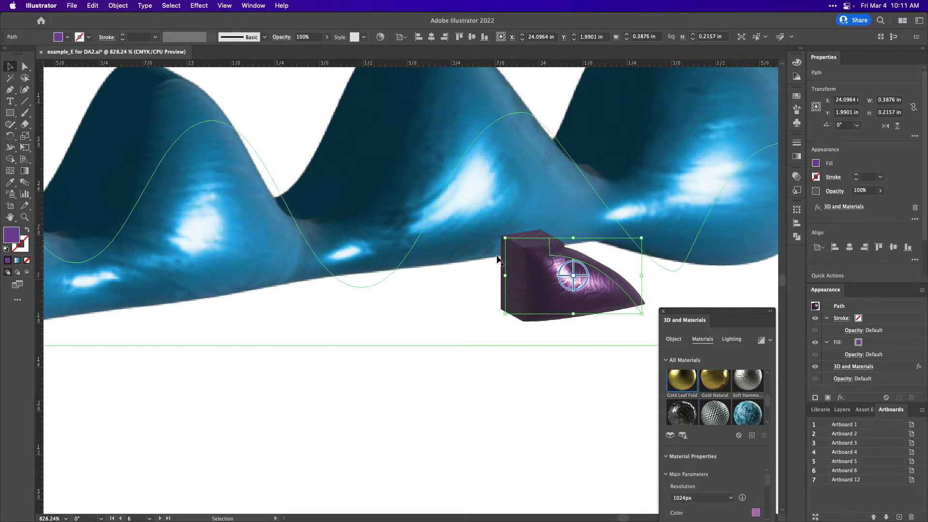
# - Arrange the purple foot behind the blue caterpillar body and clear the selection
pyautogui.click(575, 247)
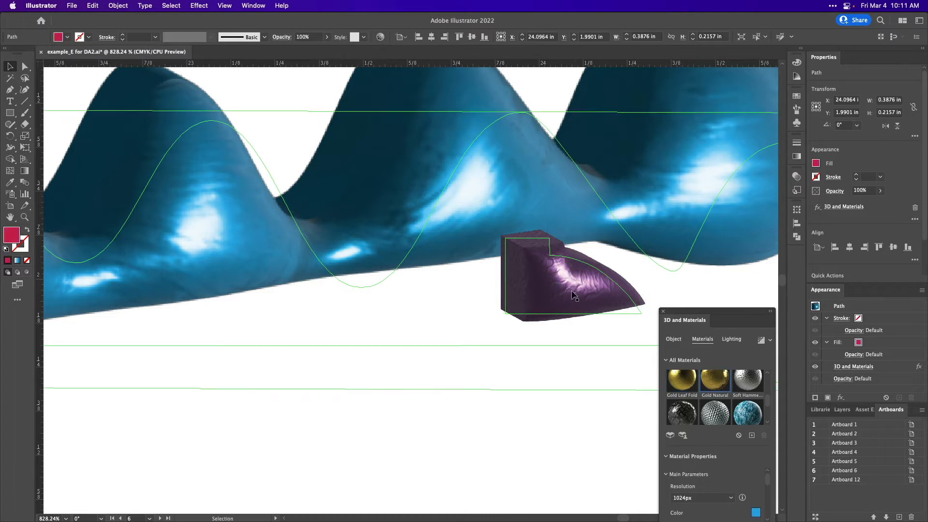
pyautogui.rightClick(600, 303)
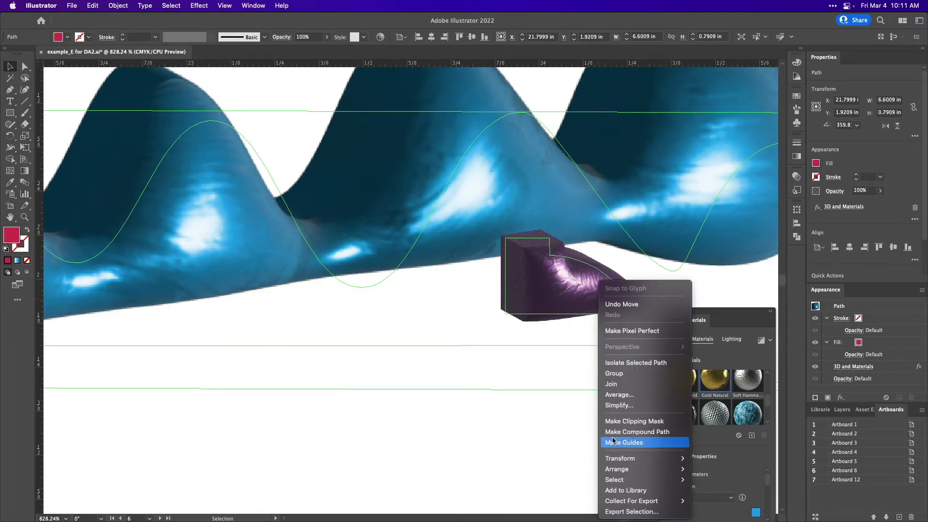
pyautogui.click(593, 448)
pyautogui.click(593, 448)
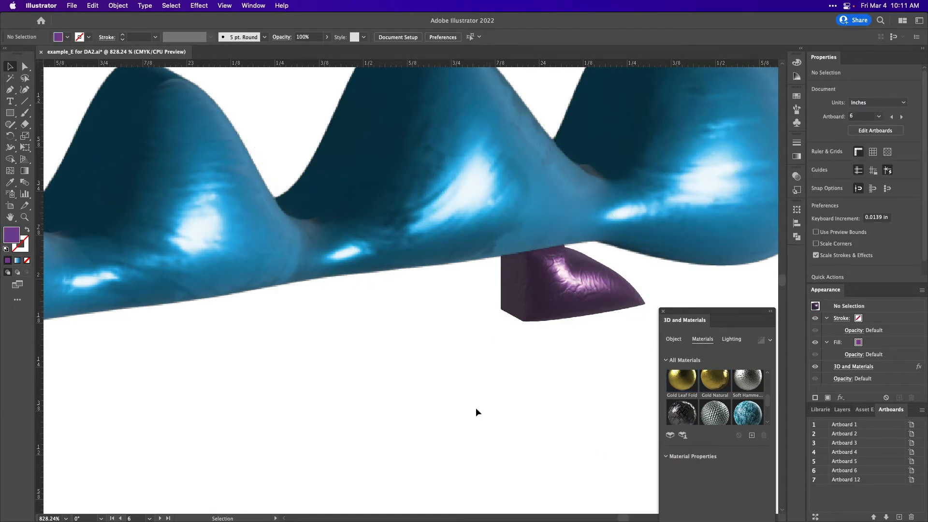
# - Move the last red foot up out of the row, to about X 24.01 in, Y 2.45 in
pyautogui.scroll(-1, 470, 415)
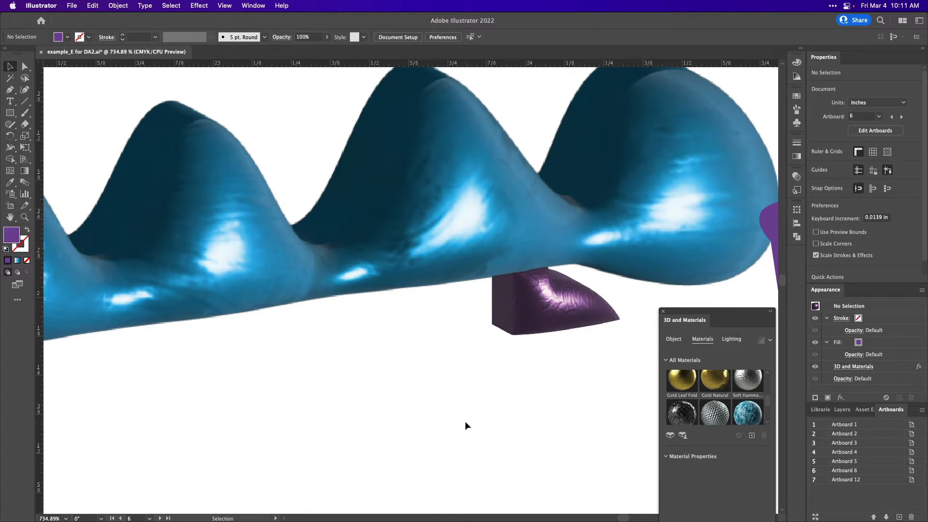
pyautogui.scroll(-5, 465, 421)
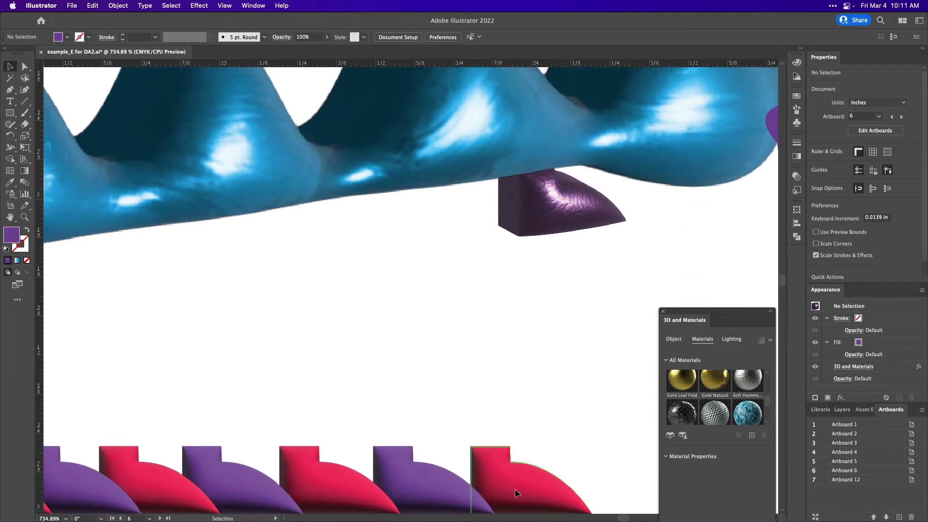
pyautogui.moveTo(515, 489); pyautogui.dragTo(517, 346)
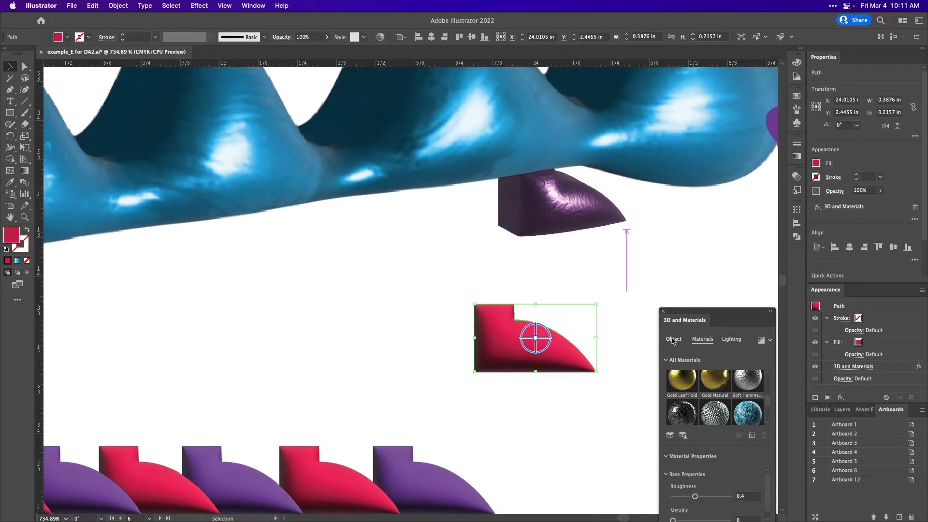
# - Set the red foot's 3D rotation preset to Off-Axis Front
pyautogui.click(672, 339)
pyautogui.click(692, 339)
pyautogui.click(674, 340)
pyautogui.scroll(-3, 698, 483)
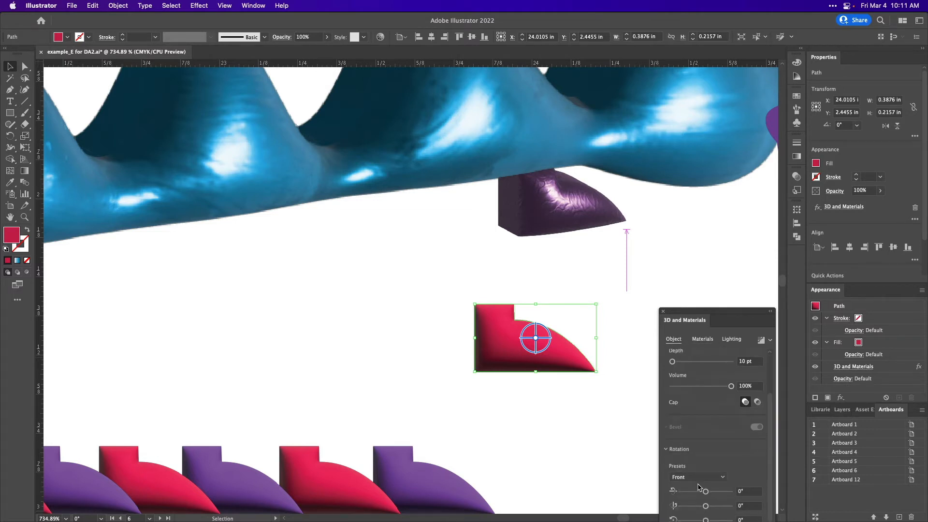
pyautogui.click(698, 477)
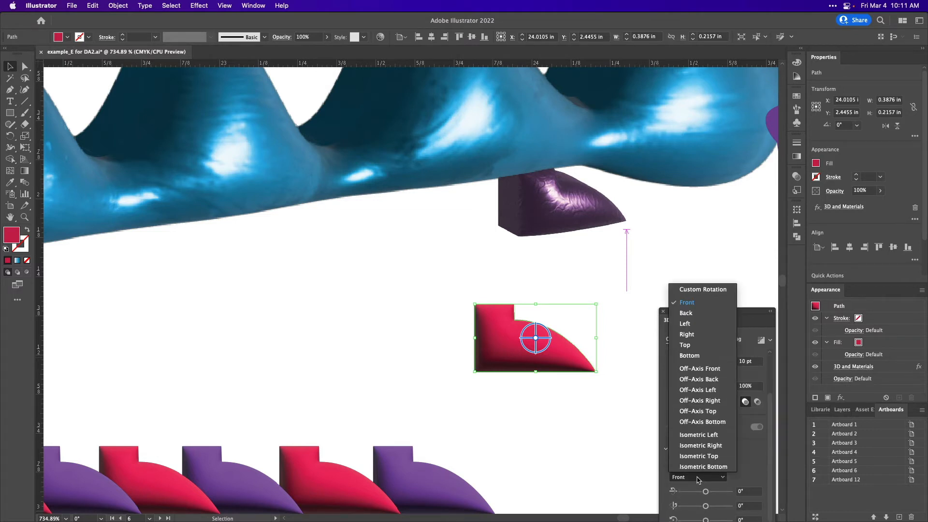
pyautogui.click(706, 369)
# - Apply the Gold Leaf Fold material to the red foot and set the material's color to DD4376
pyautogui.click(702, 339)
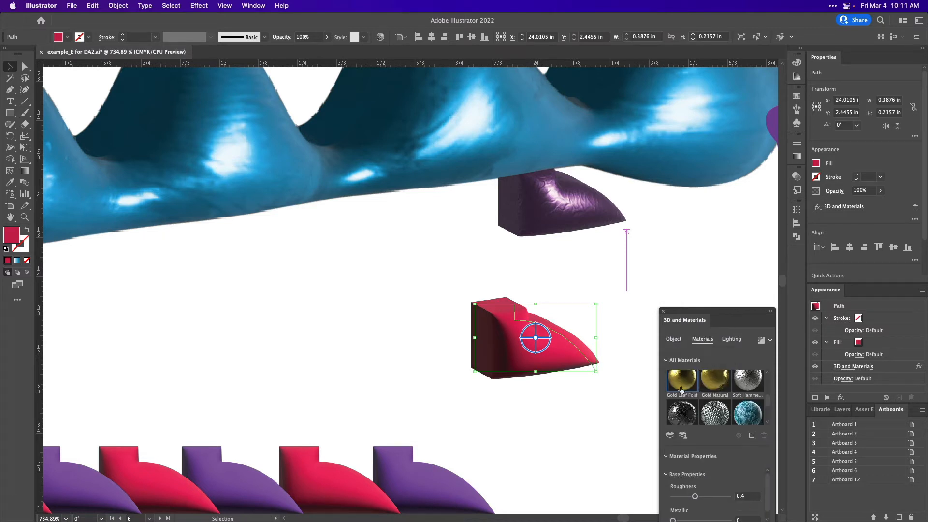
pyautogui.click(681, 382)
pyautogui.click(755, 513)
pyautogui.write('FC63AC')
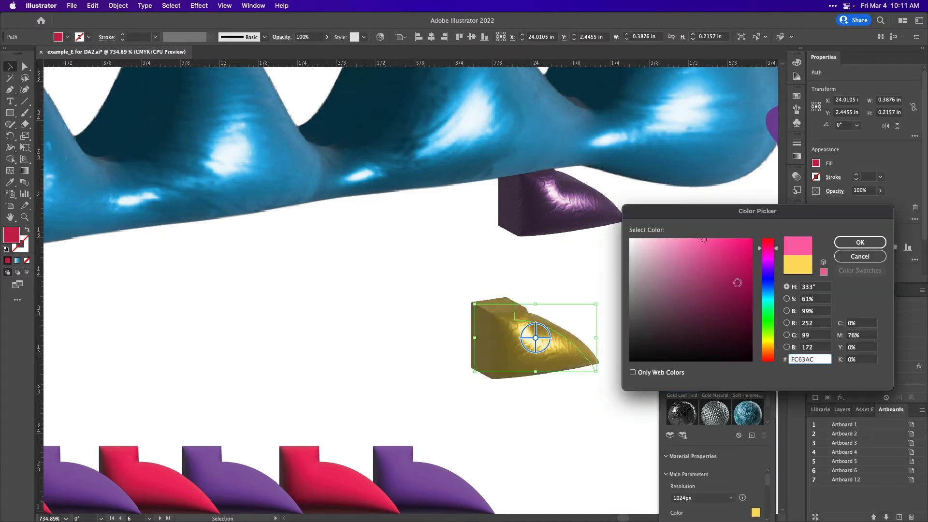
pyautogui.click(773, 245)
pyautogui.click(716, 254)
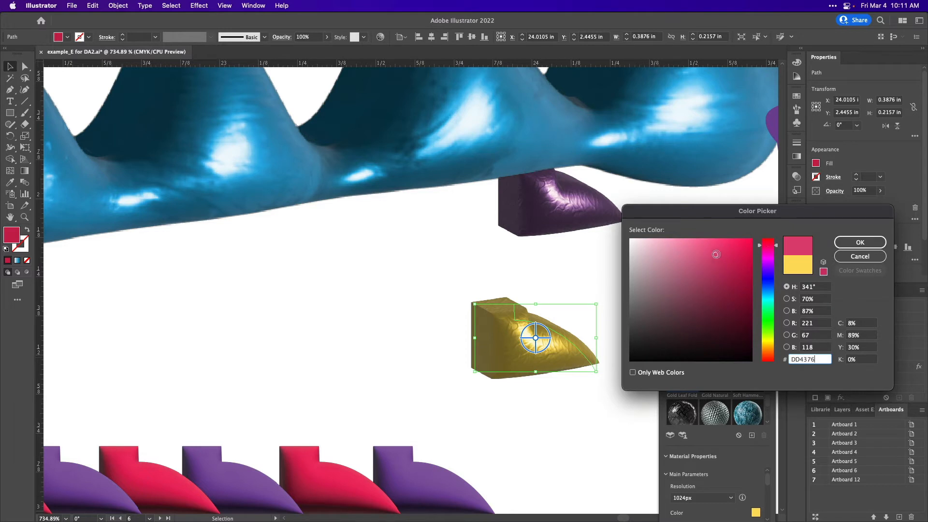
pyautogui.click(860, 242)
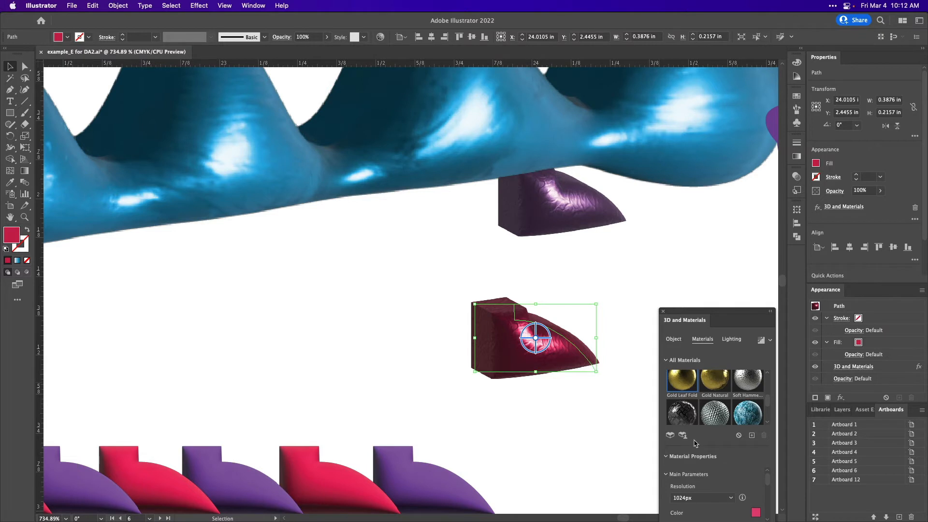
pyautogui.scroll(-5, 721, 513)
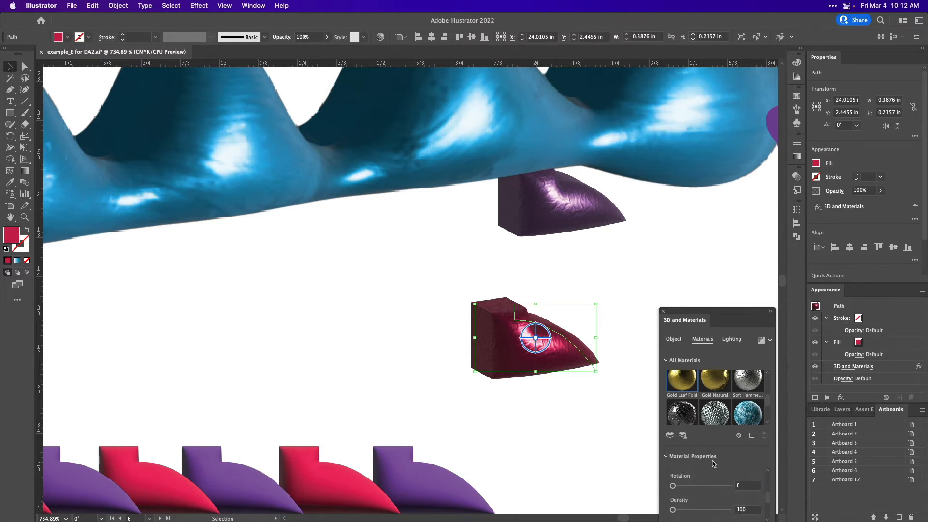
pyautogui.click(732, 340)
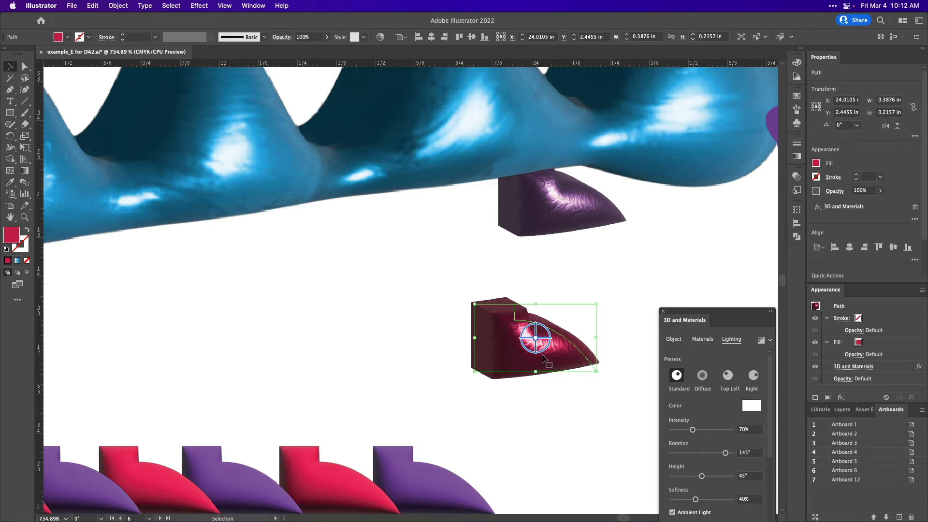
# - Move the red foot under the caterpillar body, overlapping the back of the purple foot, at about X 23.85 in, Y 2.01 in
pyautogui.moveTo(553, 356); pyautogui.dragTo(517, 225)
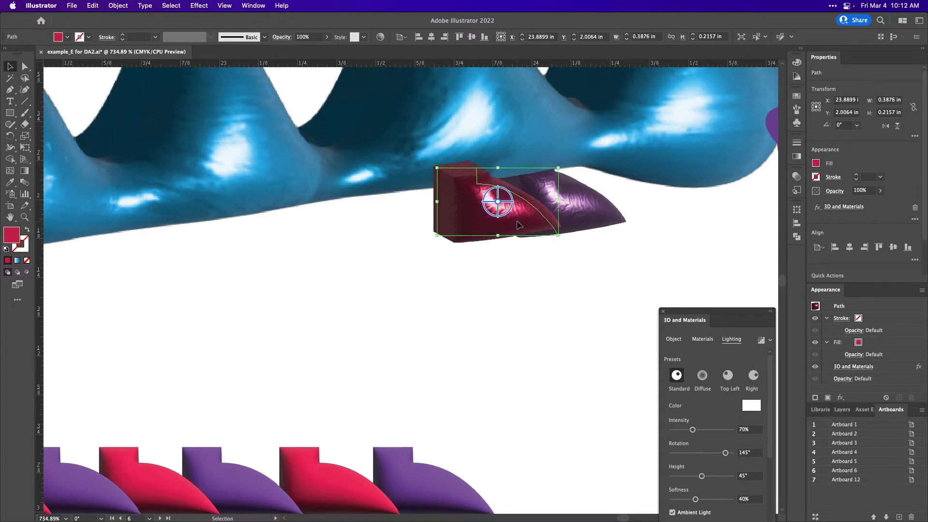
pyautogui.moveTo(524, 213); pyautogui.dragTo(513, 214)
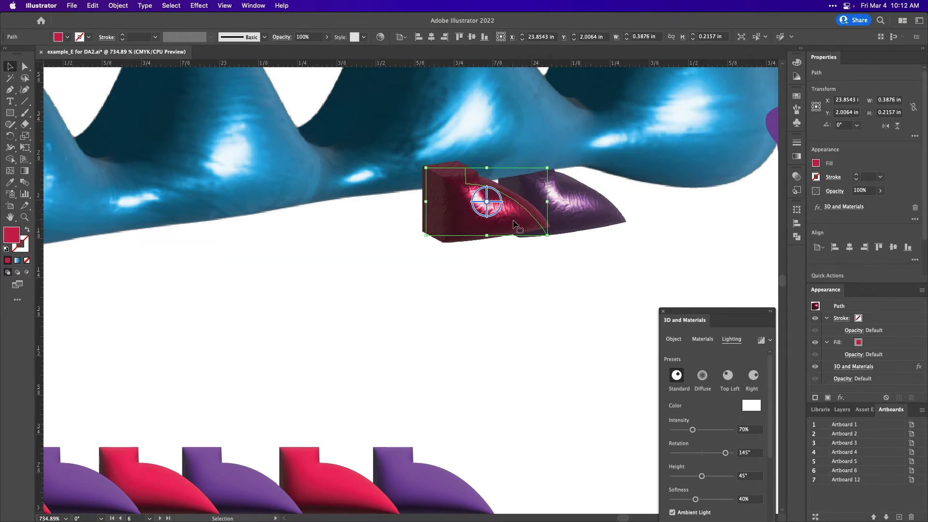
pyautogui.moveTo(513, 227); pyautogui.dragTo(513, 228)
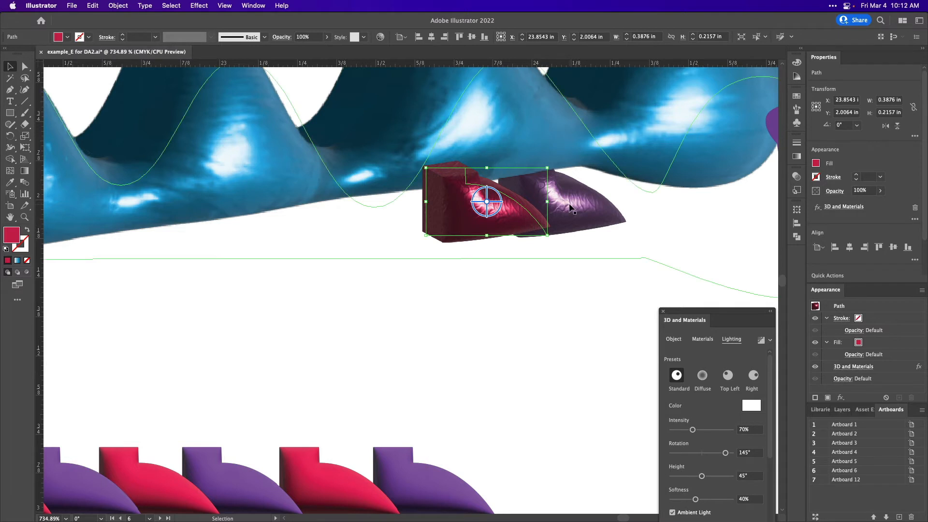
# - Send the red foot to the back, behind the caterpillar body and the purple foot, and deselect it
pyautogui.rightClick(514, 218)
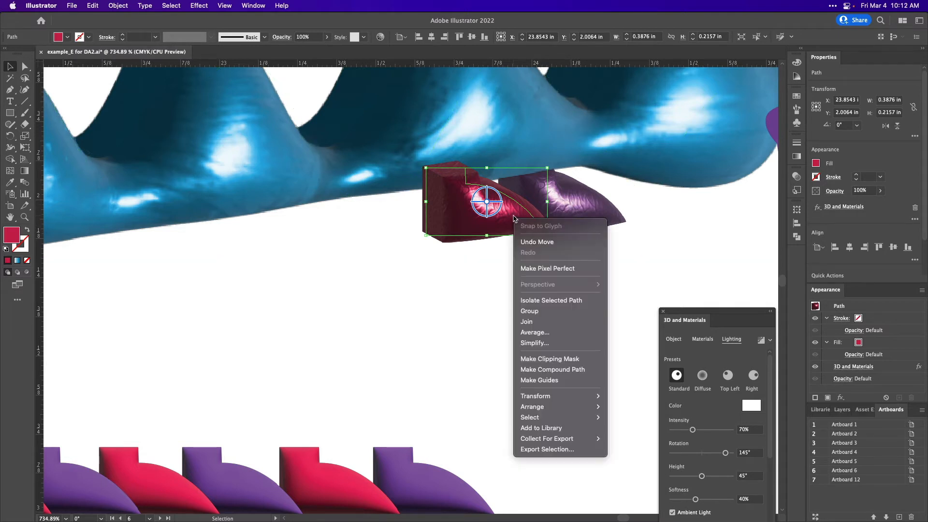
pyautogui.moveTo(554, 409)
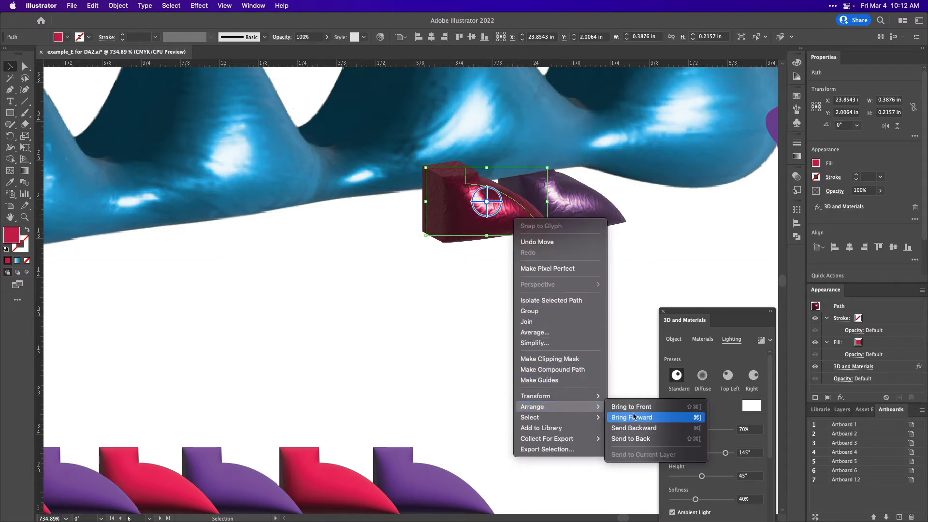
pyautogui.click(652, 439)
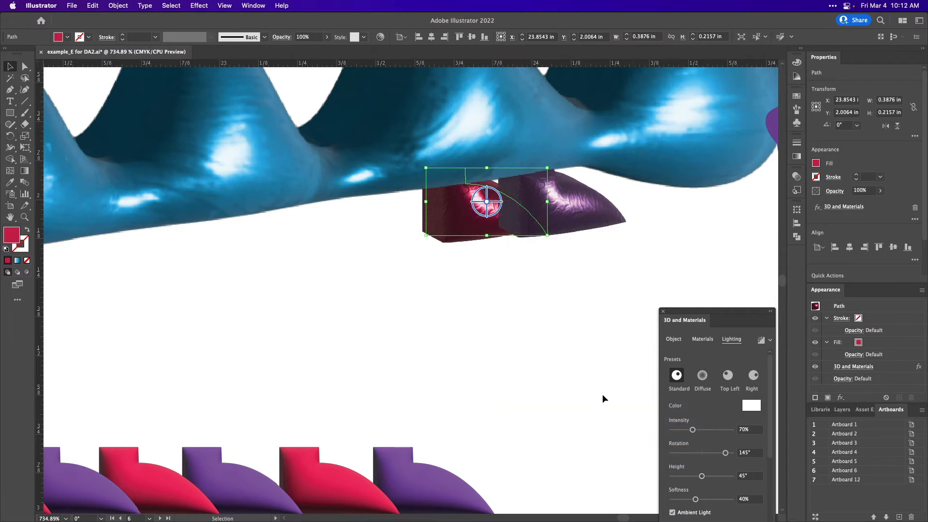
pyautogui.click(462, 320)
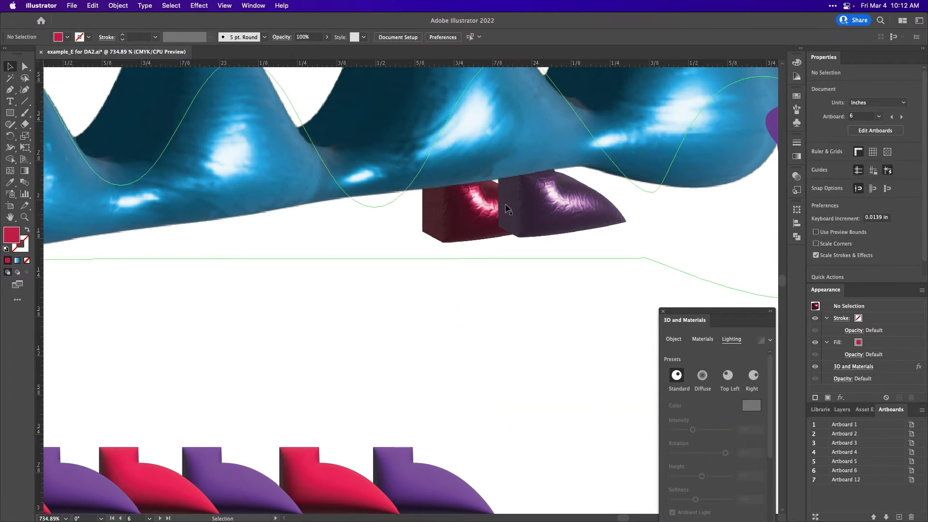
# - Select only the red foot and nudge it up and toward the caterpillar's tail, to about X 23.80 in, Y 1.98 in
pyautogui.click(477, 222)
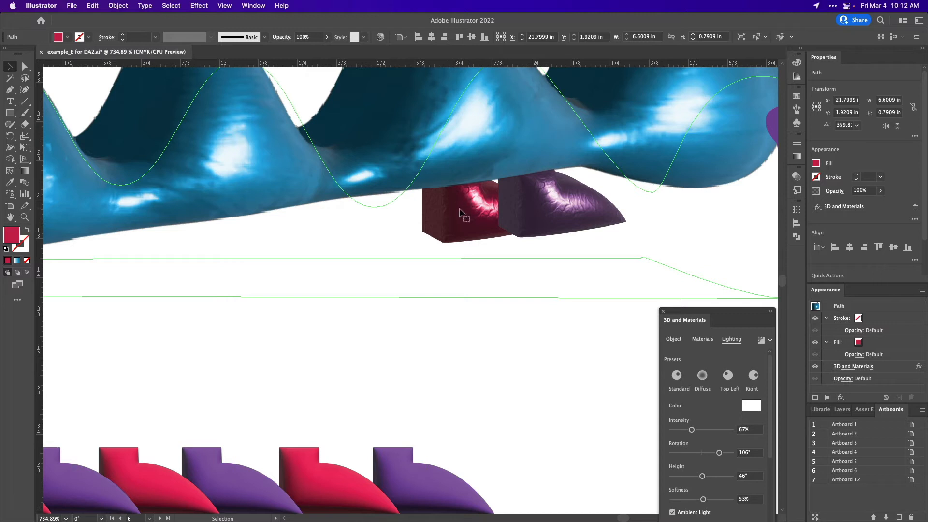
pyautogui.moveTo(451, 332); pyautogui.dragTo(423, 219)
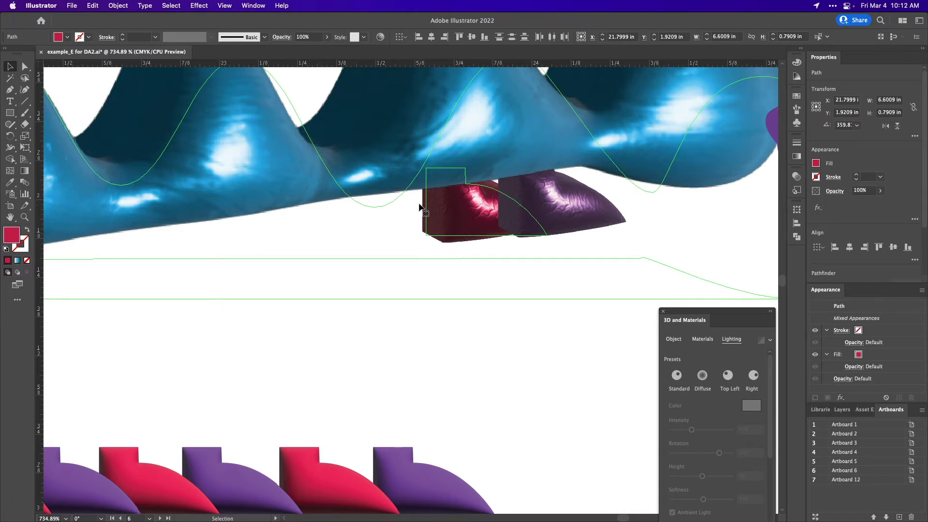
pyautogui.press('shift')
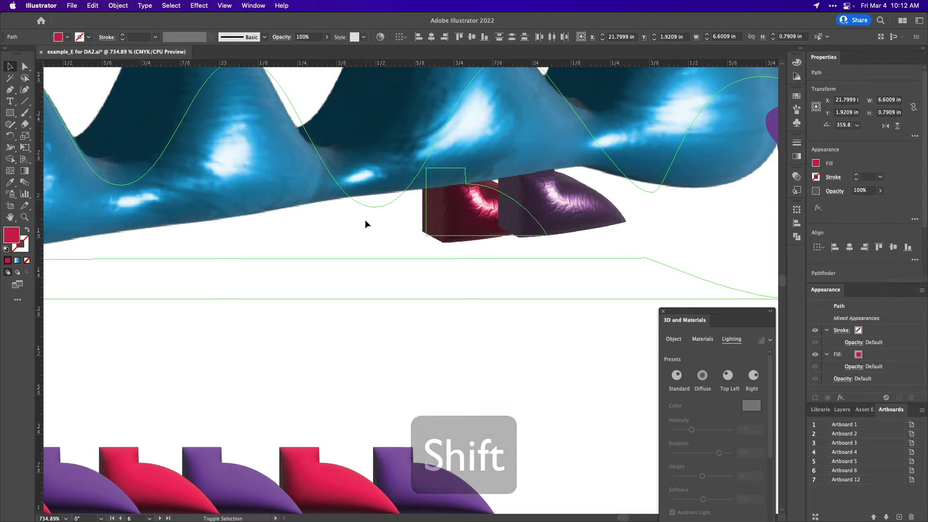
pyautogui.keyDown('shift'); pyautogui.click(366, 223); pyautogui.keyUp('shift')
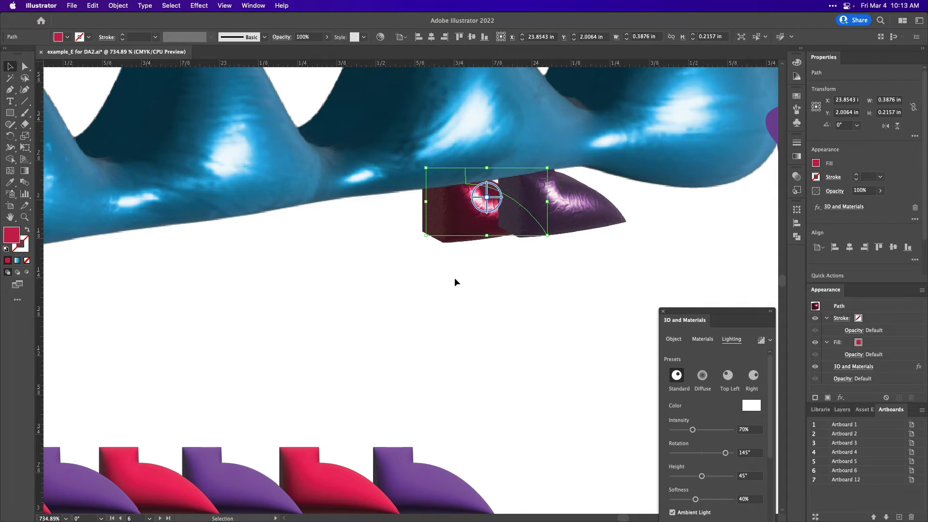
pyautogui.press('Up')
pyautogui.press('Up')
pyautogui.press('Up')
pyautogui.press('Left')
pyautogui.press('Left')
pyautogui.press('Left')
pyautogui.press('Left')
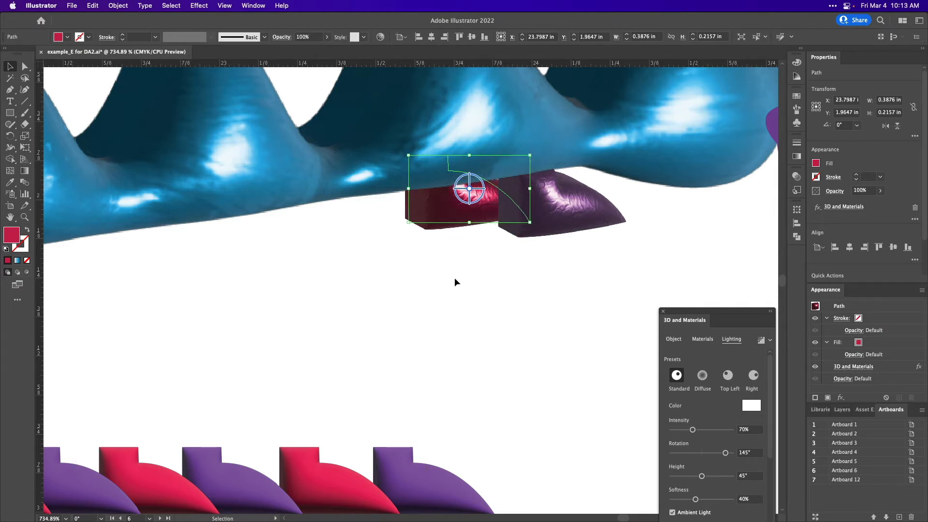
pyautogui.press('Down')
pyautogui.press('Down')
pyautogui.press('Up')
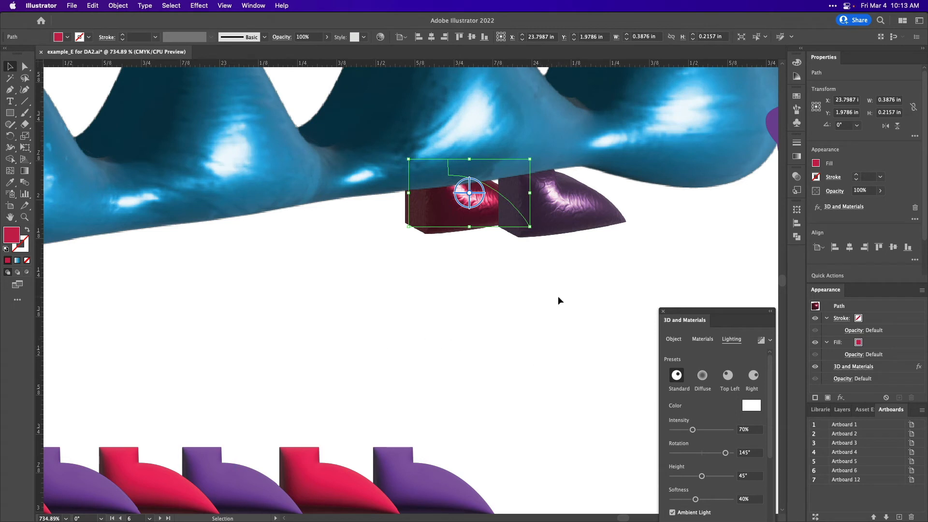
# - Copy the textured red and purple feet together, leaving out the caterpillar body, and paste a duplicate pair
pyautogui.moveTo(558, 295); pyautogui.dragTo(481, 211)
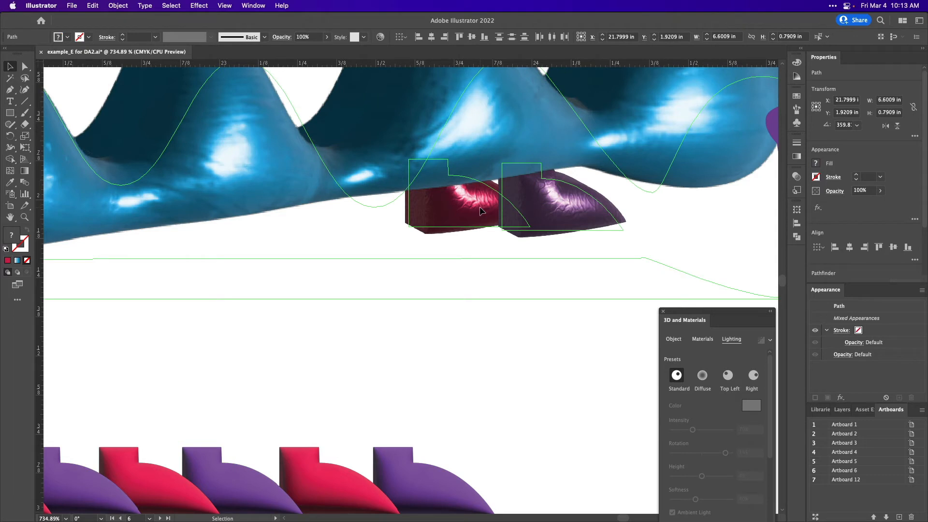
pyautogui.keyDown('shift'); pyautogui.click(326, 222); pyautogui.keyUp('shift')
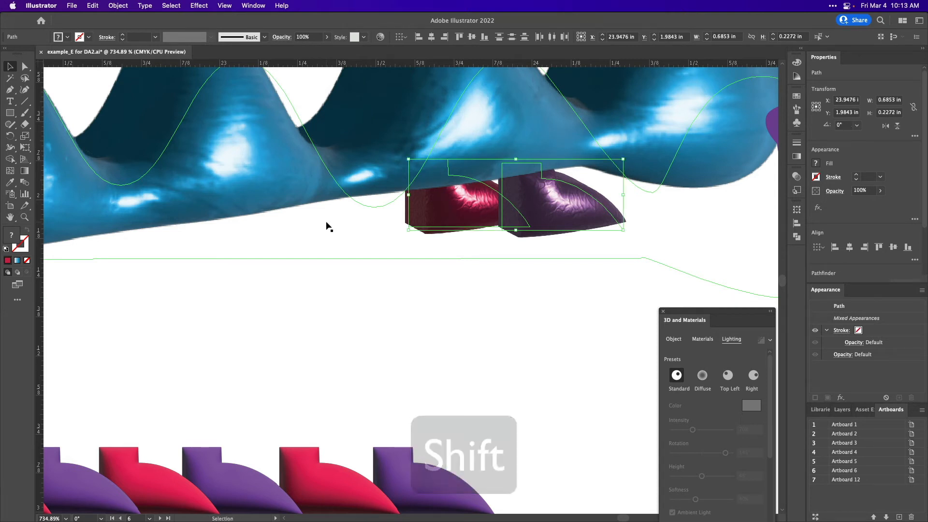
pyautogui.press('super+c')
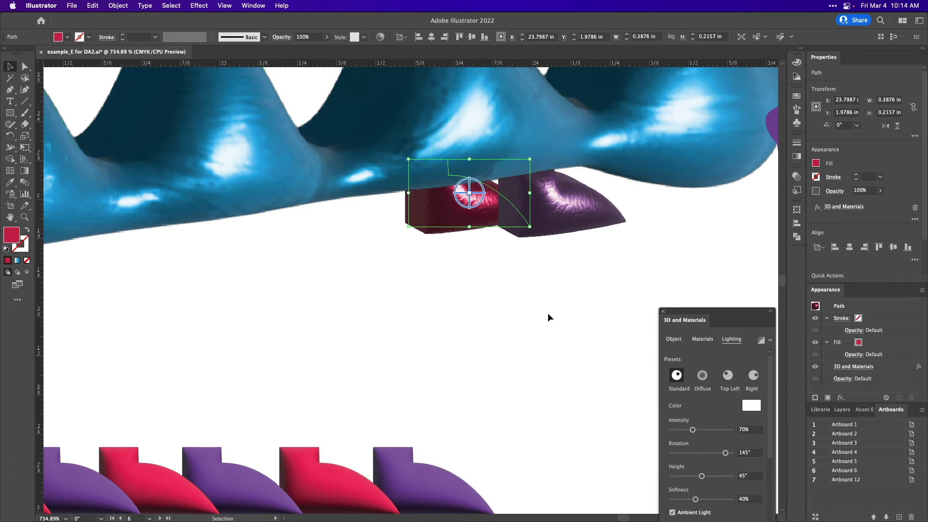
pyautogui.press('super')
pyautogui.press('super+v')
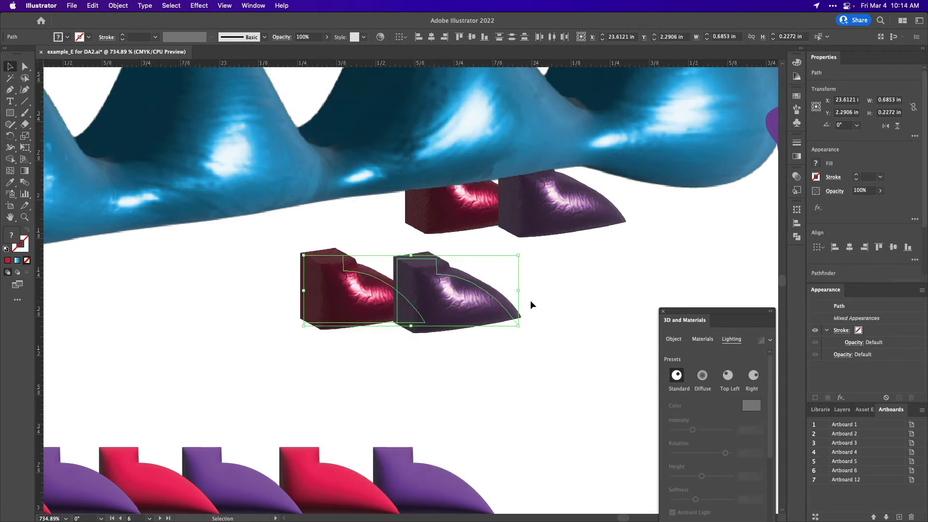
# - Move the pasted foot pair under the body behind the first pair, at about X 23.44 in, Y 2.05 in
pyautogui.click(530, 300)
pyautogui.moveTo(424, 339); pyautogui.dragTo(355, 309)
pyautogui.moveTo(429, 310); pyautogui.dragTo(377, 242)
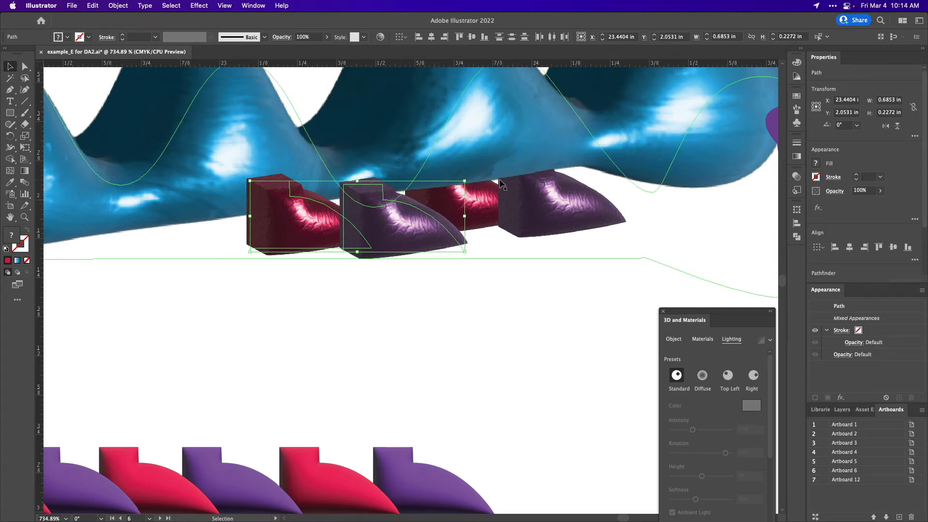
pyautogui.press('Right')
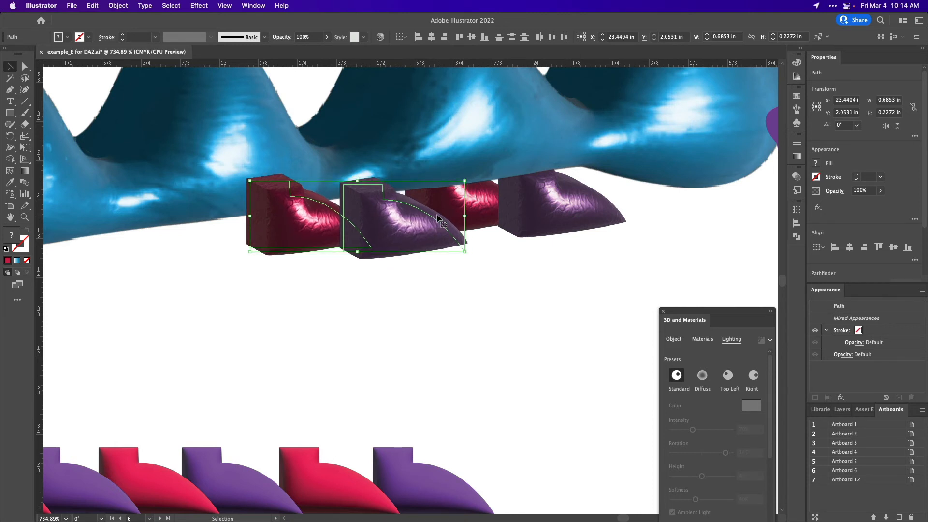
# - Send the second foot pair to the back of the stacking order and undo that reordering
pyautogui.rightClick(382, 239)
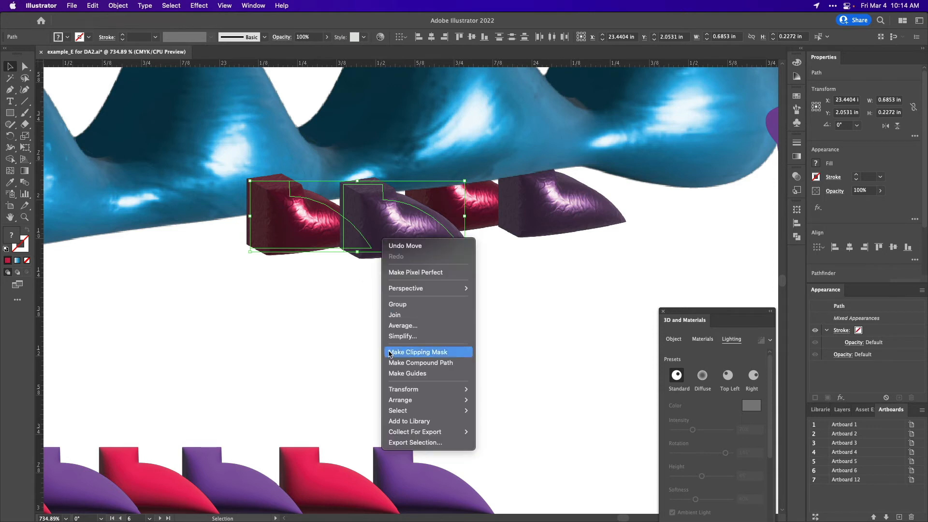
pyautogui.moveTo(398, 404)
pyautogui.click(502, 431)
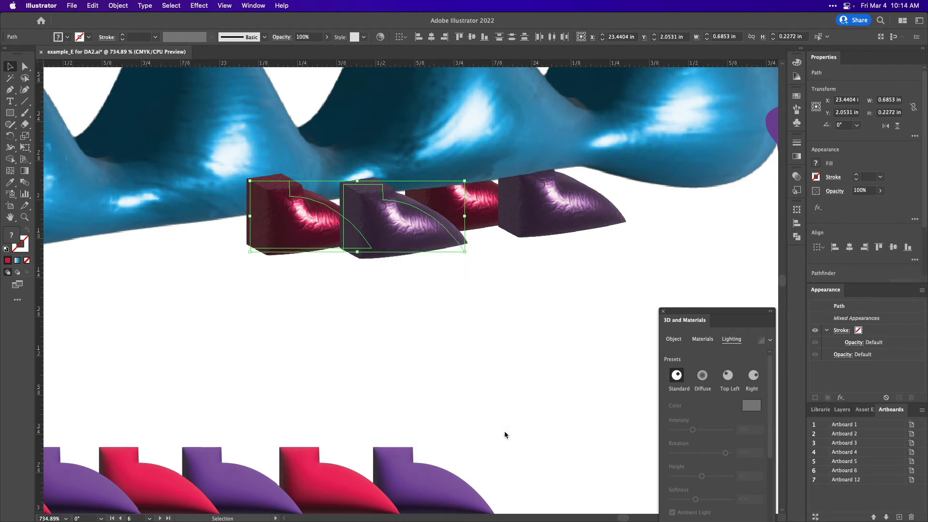
pyautogui.hscroll(-3, 451, 395)
pyautogui.scroll(-1, 451, 395)
pyautogui.hscroll(-5, 451, 396)
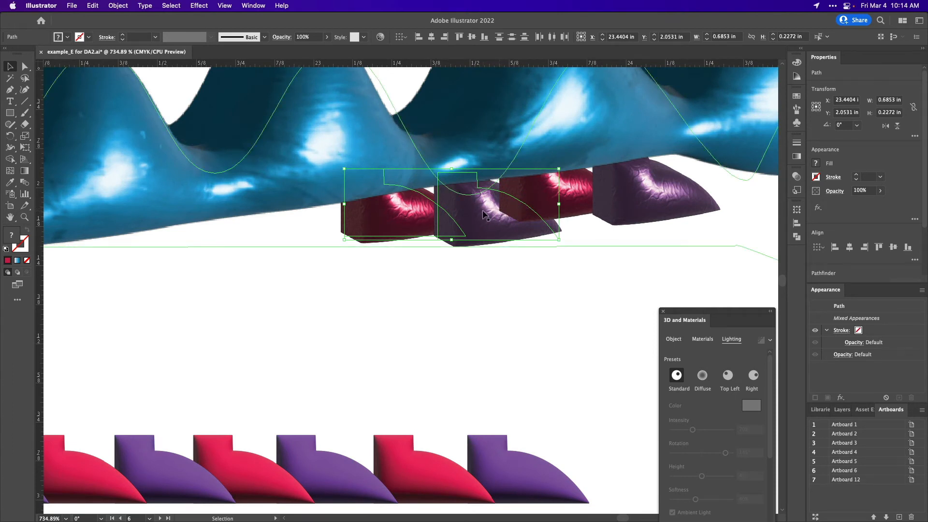
pyautogui.press('a')
pyautogui.press('v')
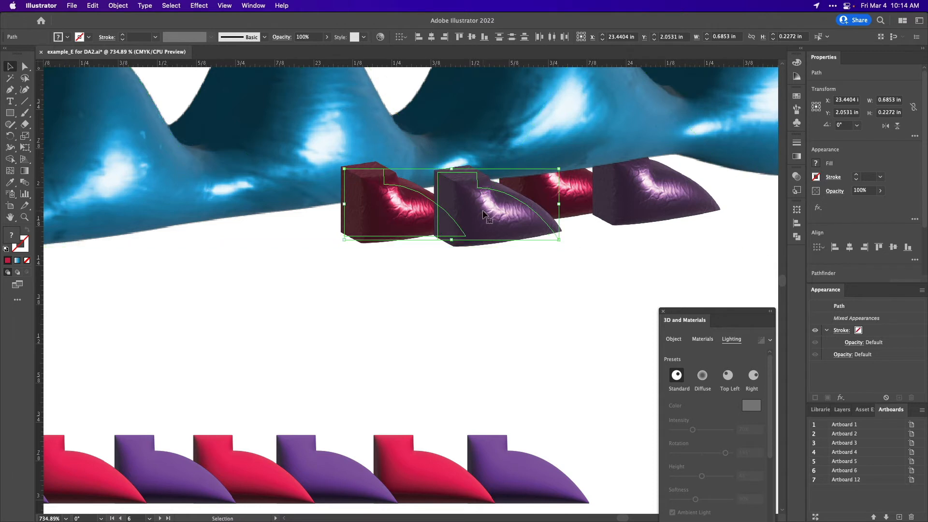
# - Try to send the second foot pair backward one level at a time behind the caterpillar body
pyautogui.rightClick(483, 213)
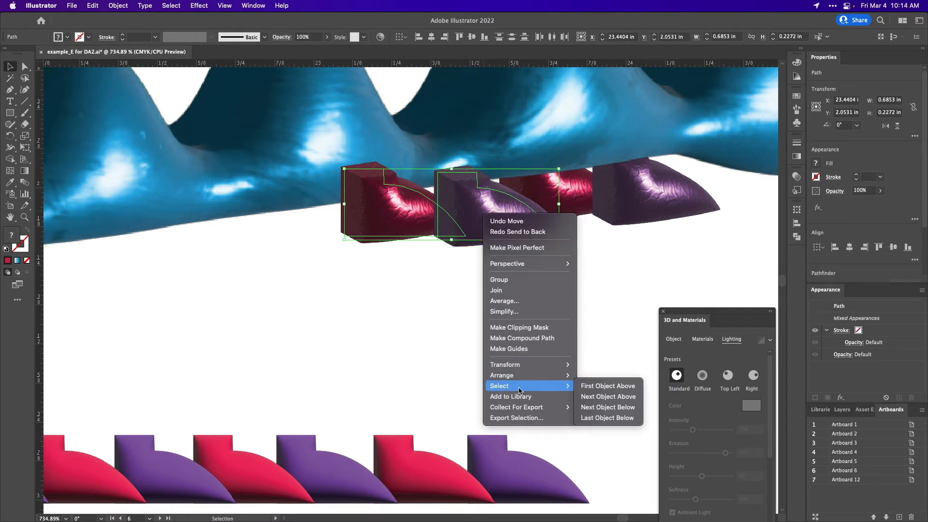
pyautogui.moveTo(532, 375)
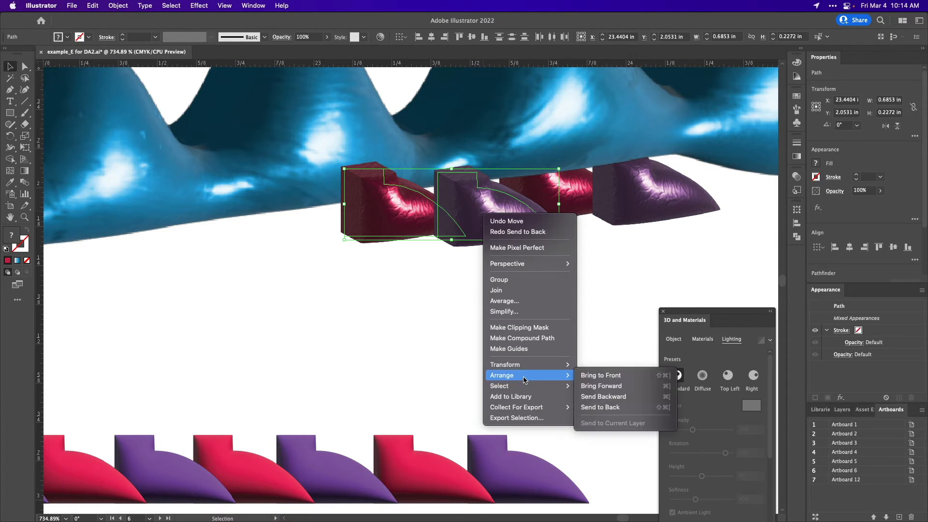
pyautogui.click(622, 396)
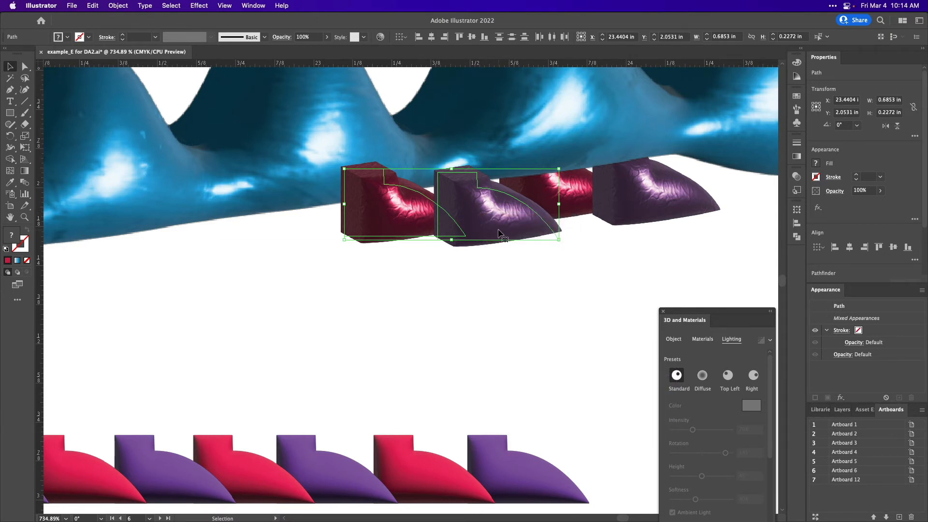
pyautogui.rightClick(500, 232)
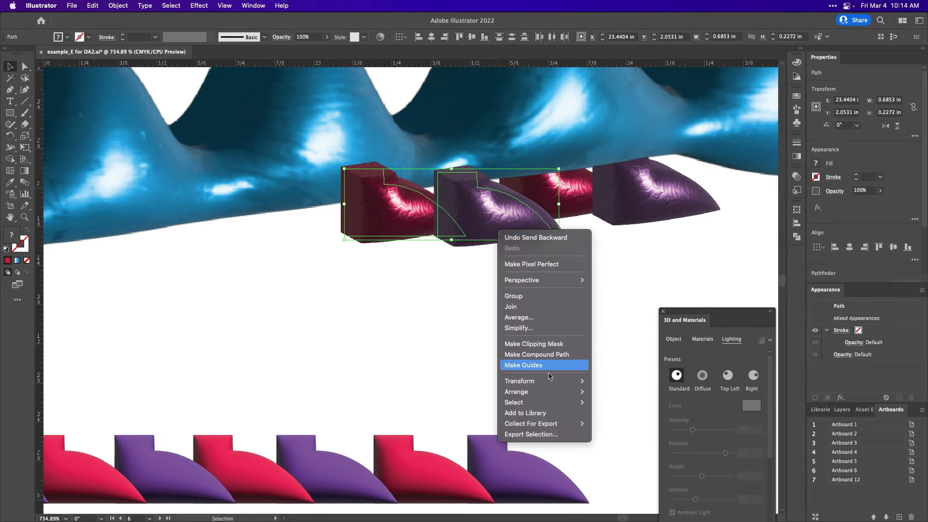
pyautogui.moveTo(551, 403)
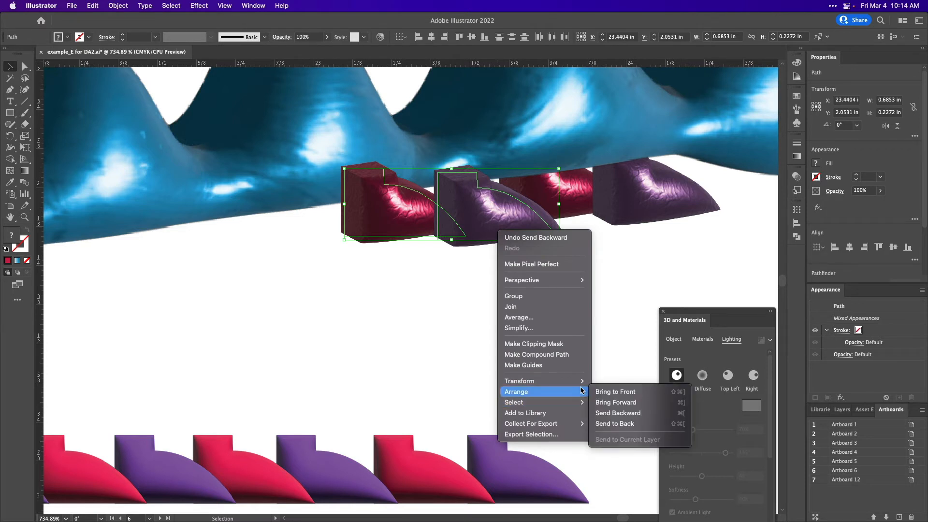
pyautogui.click(681, 414)
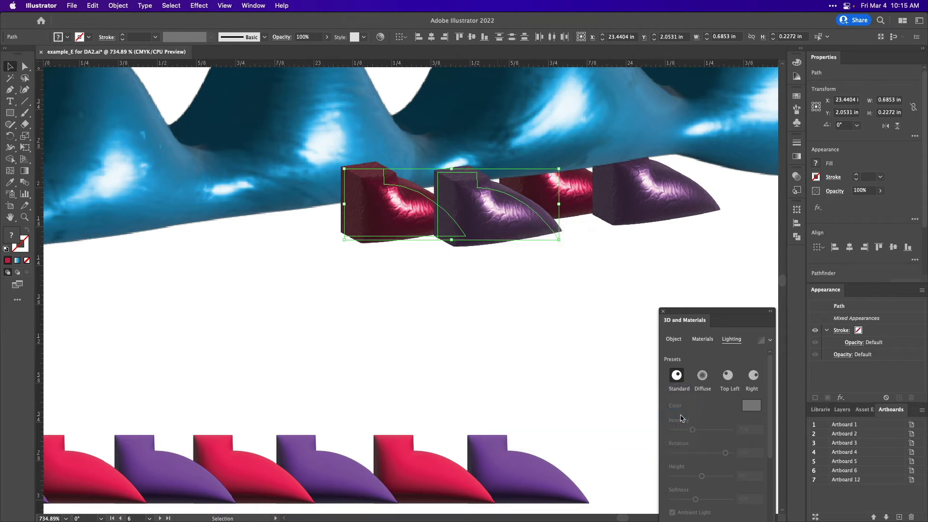
pyautogui.press('a')
pyautogui.press('super+bracketleft')
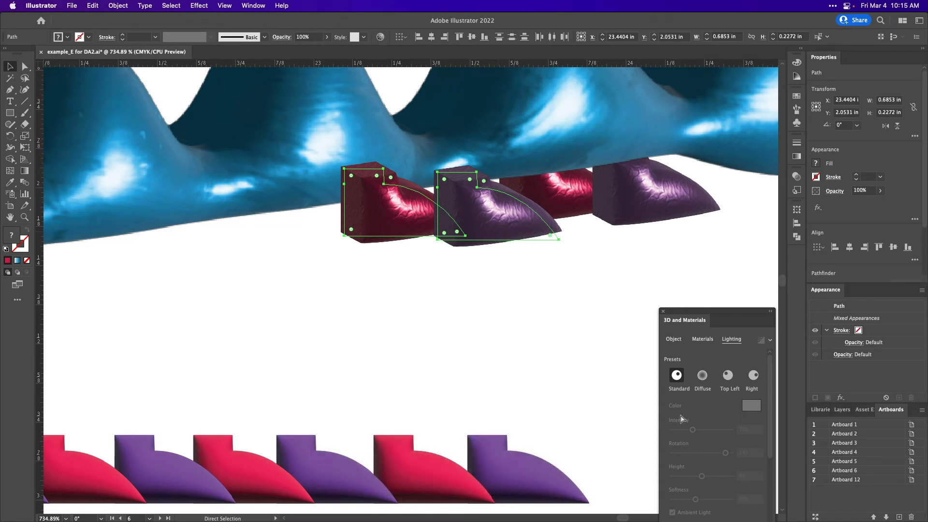
# - Send the second foot pair to the back and bring it forward until its purple foot overlaps the first red foot
pyautogui.press('v')
pyautogui.rightClick(466, 213)
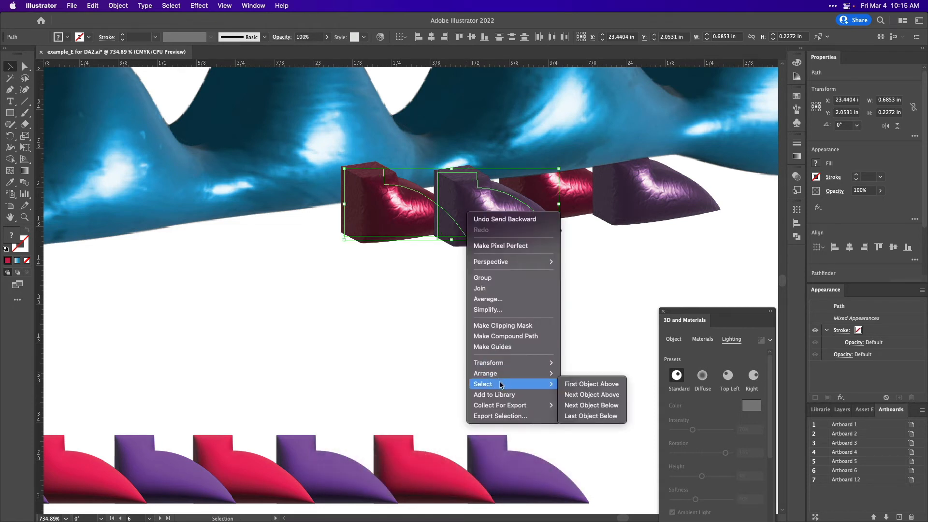
pyautogui.moveTo(515, 374)
pyautogui.click(590, 406)
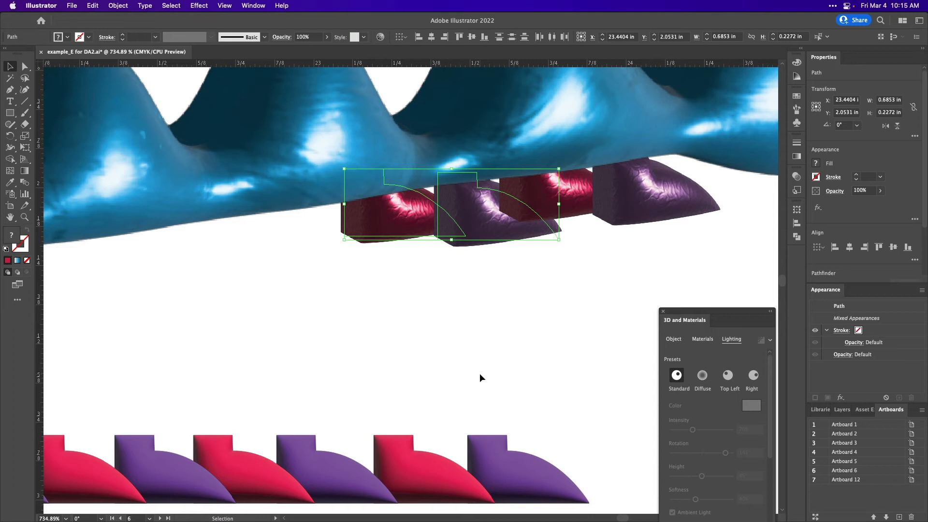
pyautogui.press('super+bracketright')
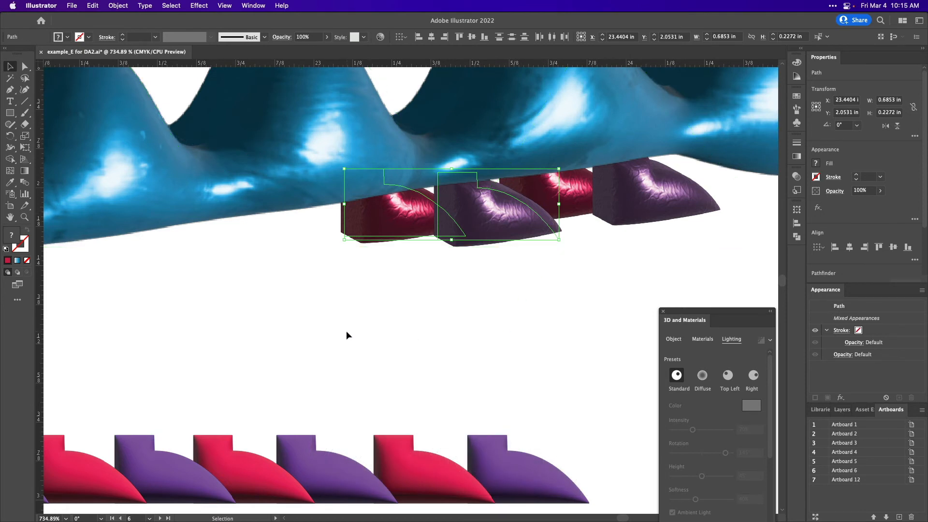
# - Paste a third foot pair and place it under the body behind the second pair, at about X 22.93 in, Y 2.13 in
pyautogui.press('a')
pyautogui.press('super+v')
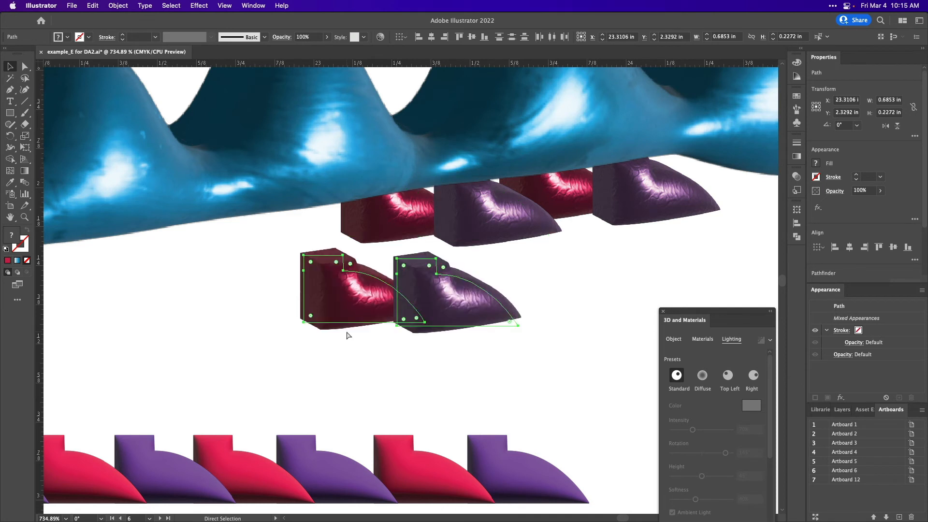
pyautogui.press('v')
pyautogui.moveTo(452, 301); pyautogui.dragTo(335, 243)
pyautogui.hscroll(-5, 336, 243)
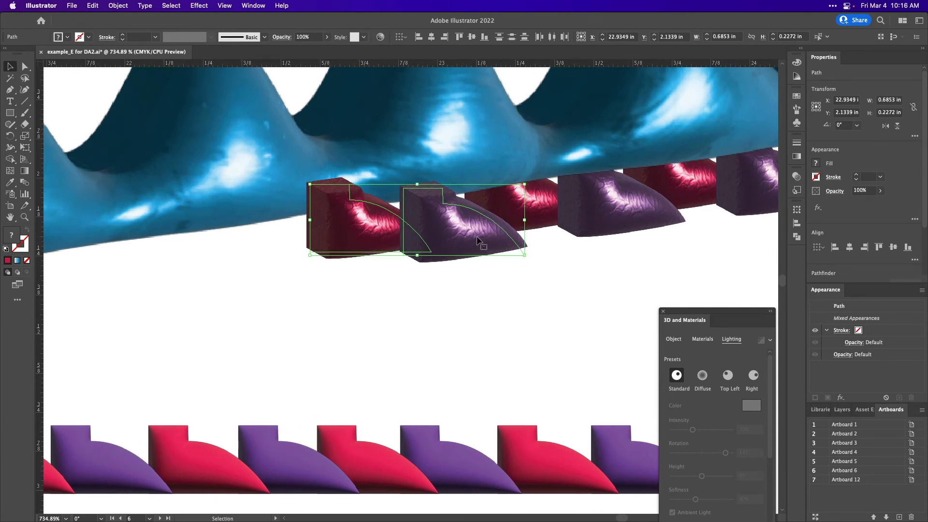
# - Place a fourth foot pair behind the third and nudge its red foot to about X 22.26 in, Y 2.19 in
pyautogui.moveTo(477, 240); pyautogui.dragTo(311, 255)
pyautogui.press('Up')
pyautogui.press('Left')
pyautogui.click(199, 279)
pyautogui.click(199, 264)
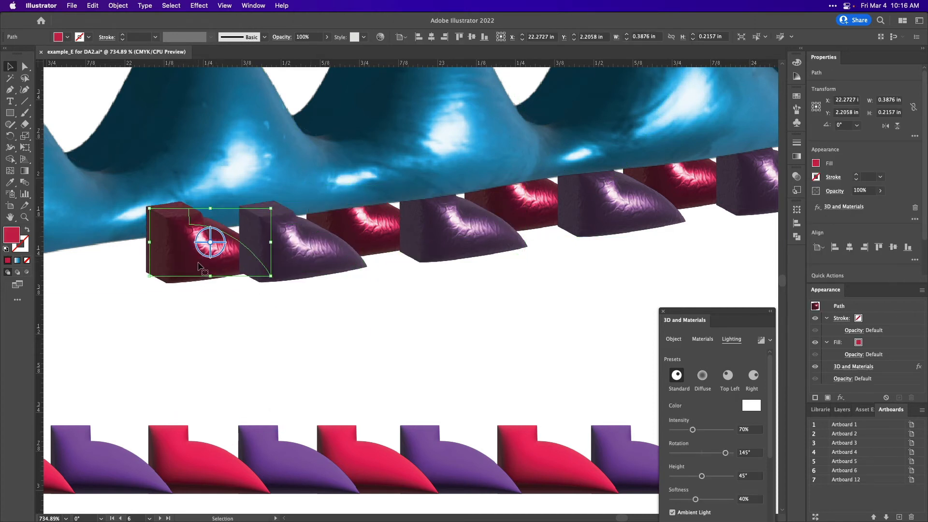
pyautogui.press('Left')
pyautogui.press('Left')
pyautogui.press('Right')
# - Send both feet of the fourth pair behind the body and bring them forward so the purple foot overlaps the neighboring red foot
pyautogui.rightClick(274, 259)
pyautogui.press('Escape')
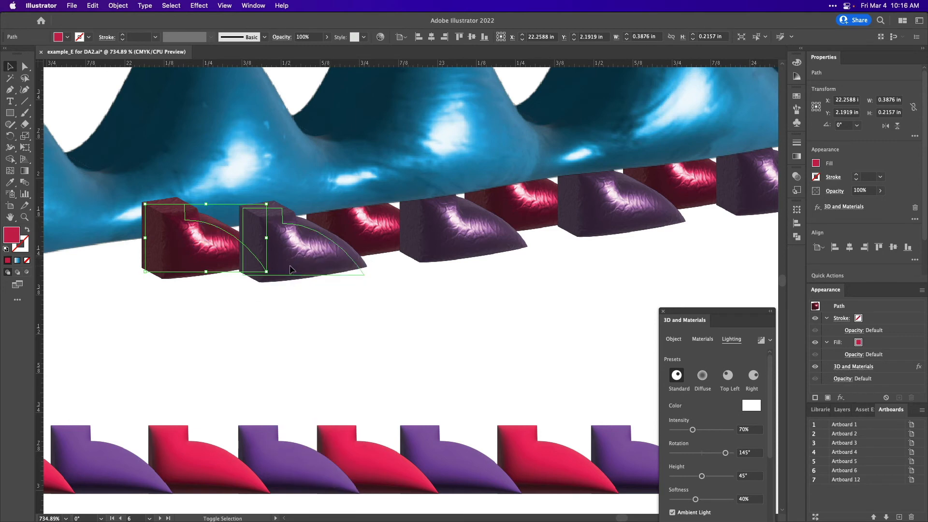
pyautogui.keyDown('shift'); pyautogui.click(290, 266); pyautogui.keyUp('shift')
pyautogui.press('shift+super+bracketleft')
pyautogui.press('super+bracketright')
# - Add two more foot pairs along the body, at about X 21.88 in, Y 2.28 in and X 21.36 in, Y 2.35 in
pyautogui.hscroll(-6, 318, 244)
pyautogui.scroll(-2, 319, 244)
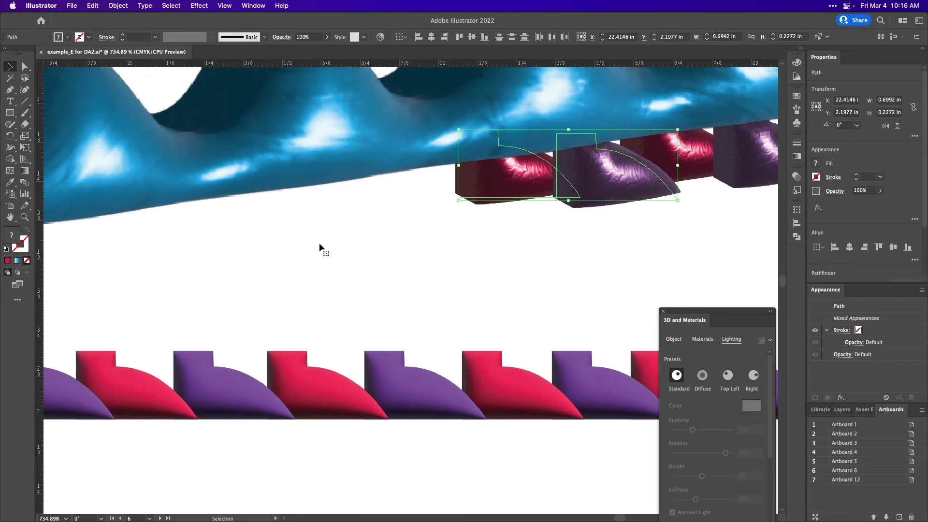
pyautogui.press('super+v')
pyautogui.moveTo(437, 281); pyautogui.dragTo(429, 180)
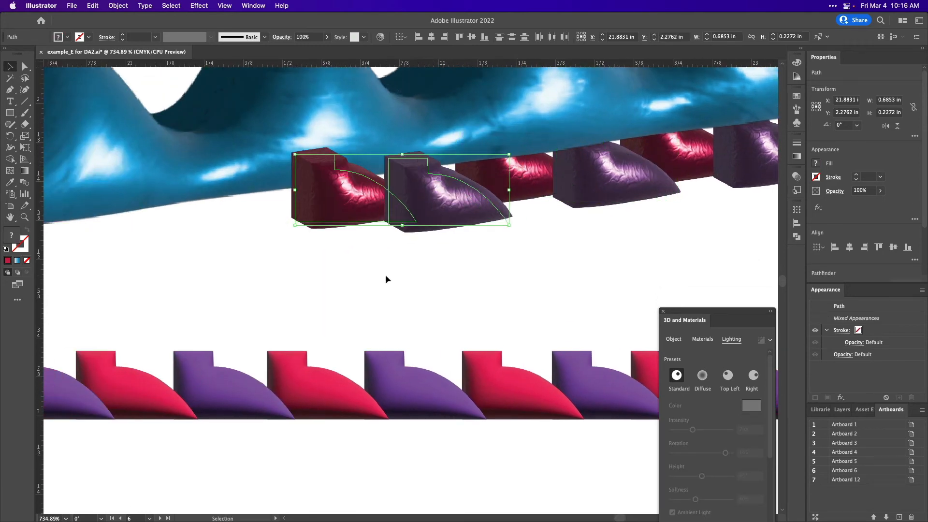
pyautogui.moveTo(444, 202); pyautogui.dragTo(286, 222)
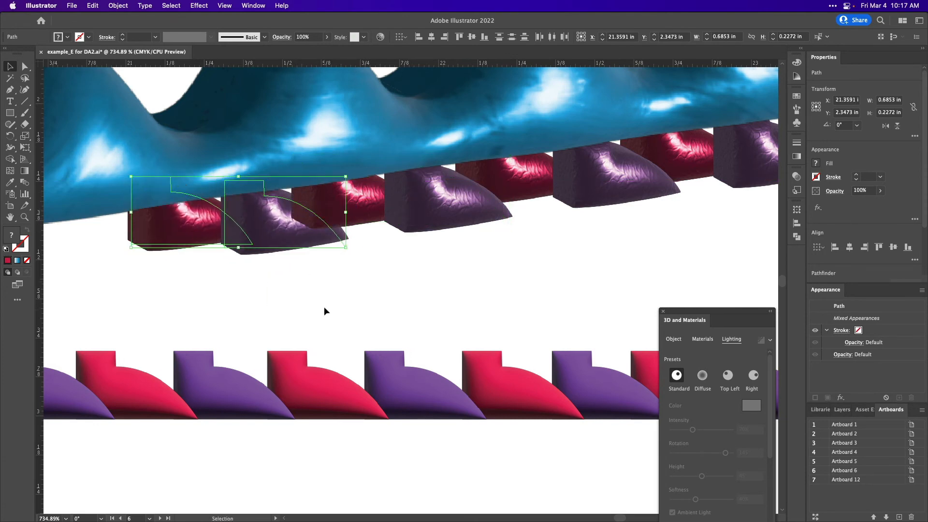
pyautogui.click(281, 223)
# - Paste a seventh foot pair and place it under the body behind the sixth, at about X 20.84 in, Y 2.43 in
pyautogui.hscroll(-7, 280, 223)
pyautogui.scroll(-2, 280, 223)
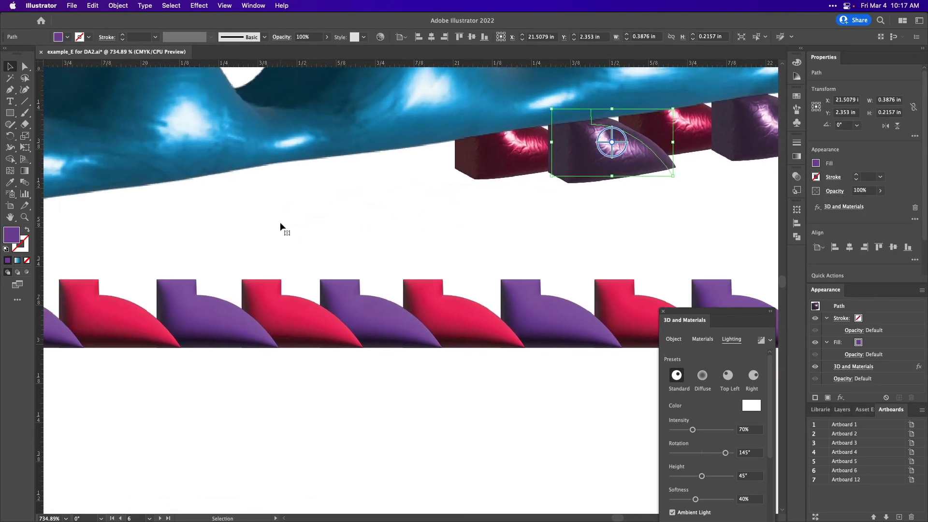
pyautogui.press('super+v')
pyautogui.moveTo(439, 293); pyautogui.dragTo(448, 169)
pyautogui.press('Left')
pyautogui.press('Left')
pyautogui.press('Left')
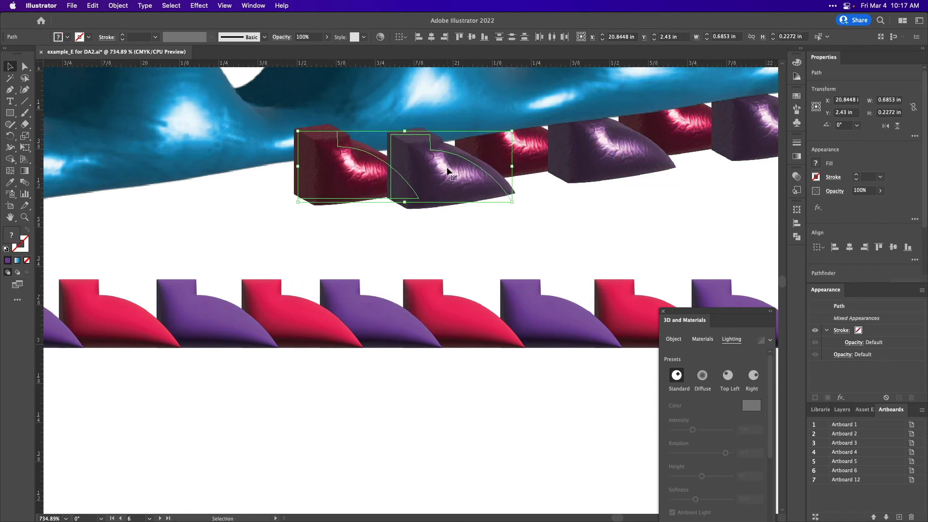
# - Send the seventh foot pair behind the blue body and bring it forward so its feet overlap correctly
pyautogui.click(368, 205)
pyautogui.moveTo(368, 205); pyautogui.dragTo(416, 186)
pyautogui.press('super+shift+[')
pyautogui.press('super+]')
# - Paste an eighth foot pair at about X 20.32 in, Y 2.50 in and send it behind the body, adjusting its stacking order
pyautogui.hscroll(-7, 434, 213)
pyautogui.scroll(-2, 434, 213)
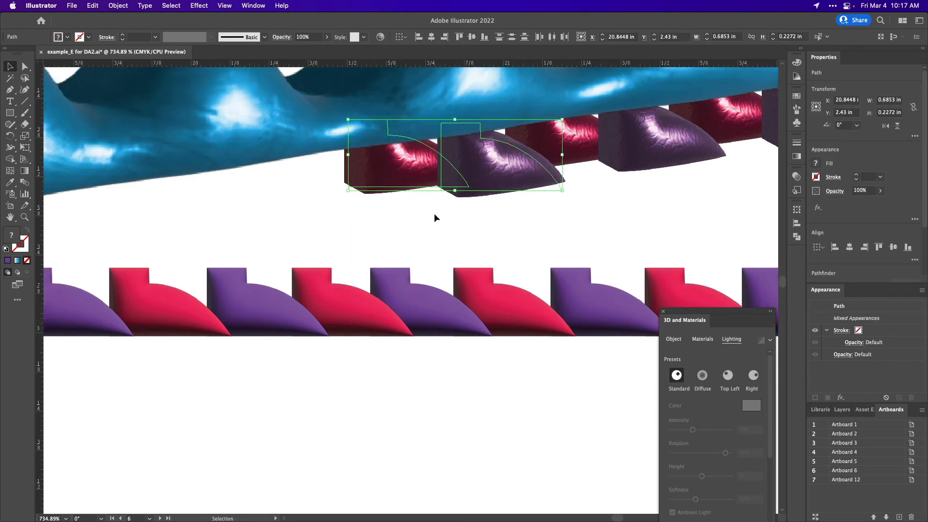
pyautogui.press('super+v')
pyautogui.moveTo(450, 290); pyautogui.dragTo(549, 150)
pyautogui.press('Up')
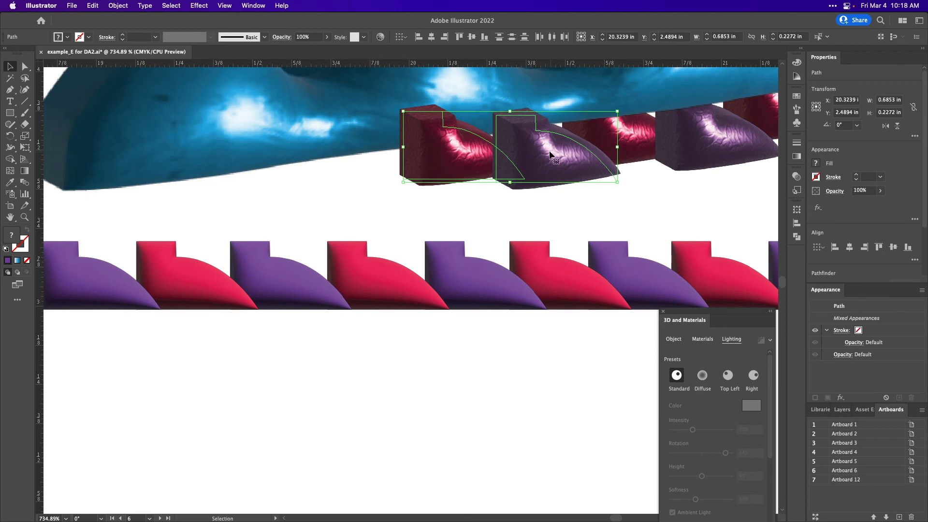
pyautogui.press('Down')
pyautogui.press('super+shift+[')
pyautogui.press('super+]')
# - Add two more foot pairs behind the body toward the tail, placing the last at about X 19.29 in, Y 2.66 in
pyautogui.hscroll(-7, 547, 227)
pyautogui.scroll(-2, 547, 228)
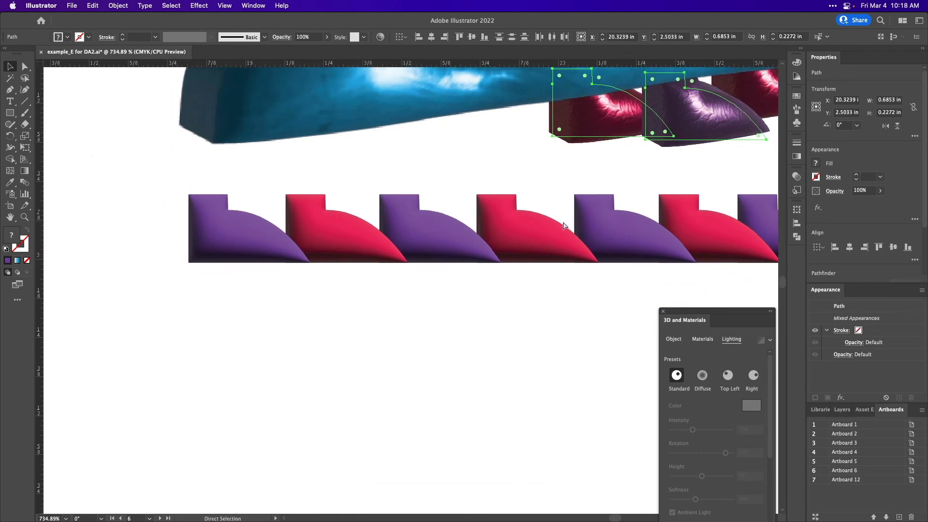
pyautogui.moveTo(712, 107); pyautogui.dragTo(451, 169)
pyautogui.hscroll(-5, 550, 132)
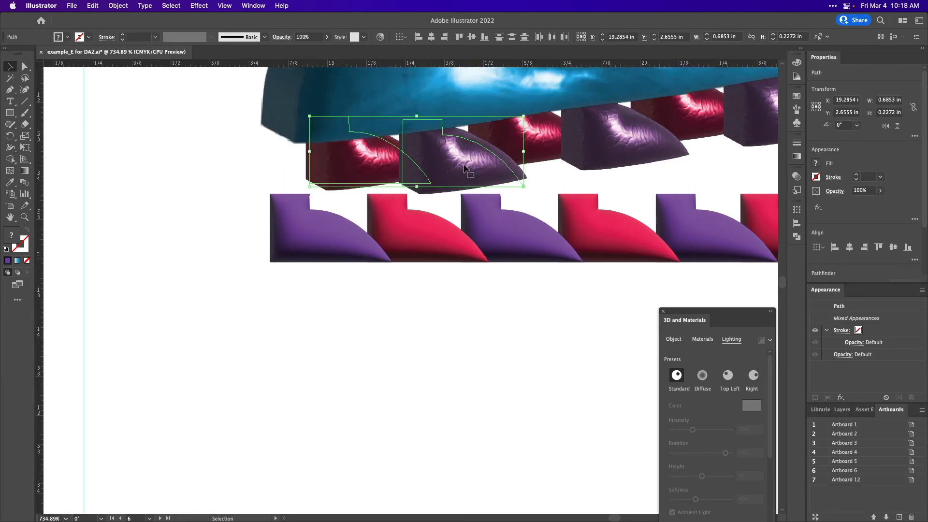
pyautogui.scroll(-3, 460, 169)
pyautogui.click(412, 275)
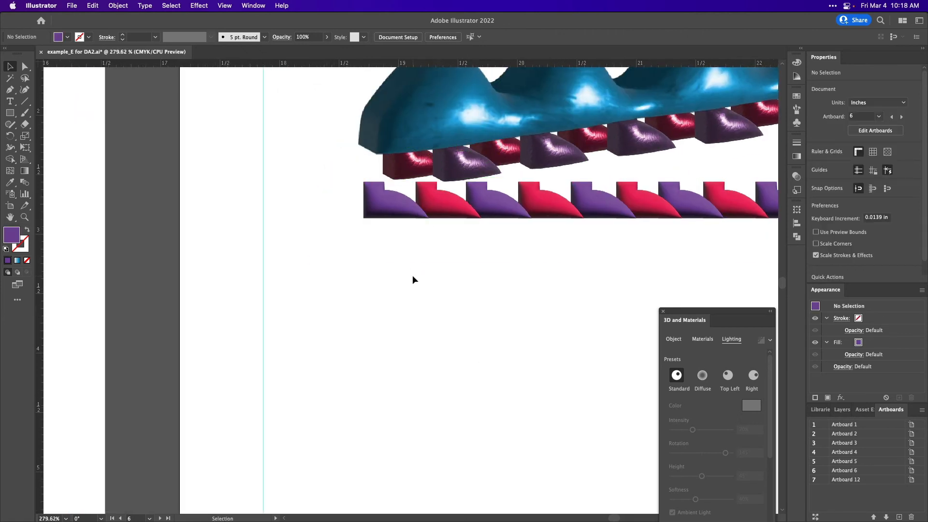
# - Delete the leftover row of flat red and purple feet below the caterpillar
pyautogui.scroll(-3, 413, 276)
pyautogui.hscroll(5, 412, 280)
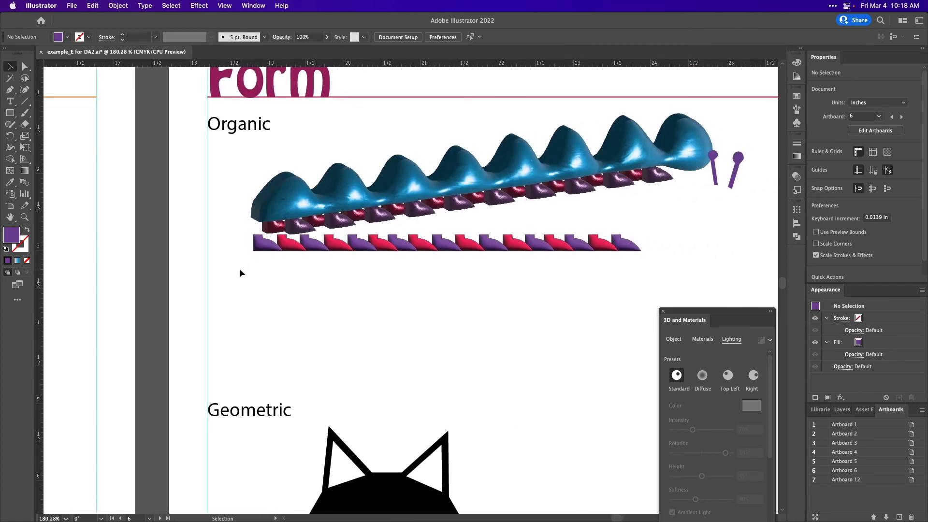
pyautogui.moveTo(243, 278); pyautogui.dragTo(648, 244)
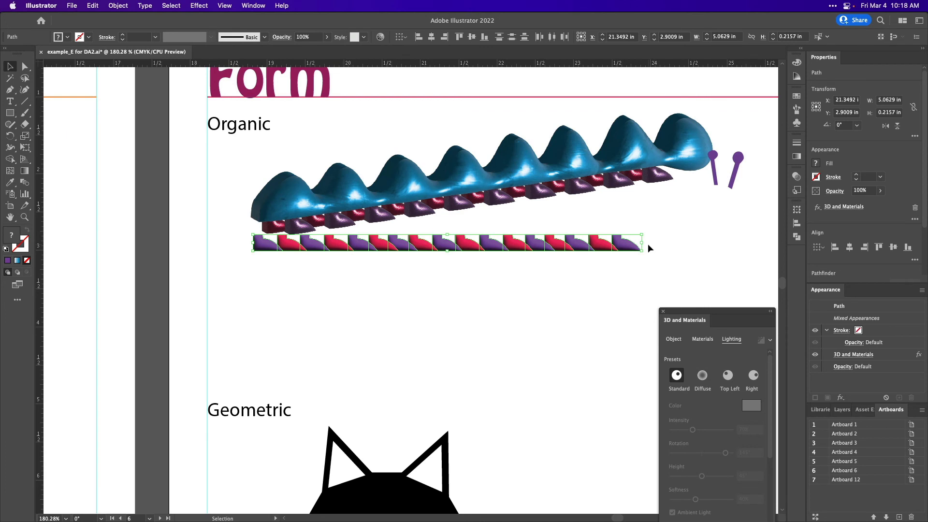
pyautogui.press('Delete')
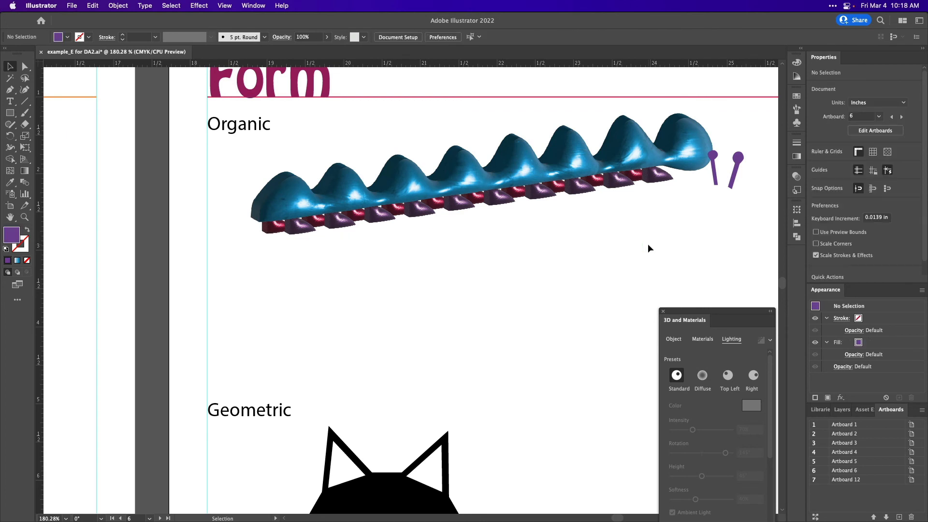
# - Nudge the rearmost red foot toward the tail end of the body, to about X 19.05 in
pyautogui.click(274, 230)
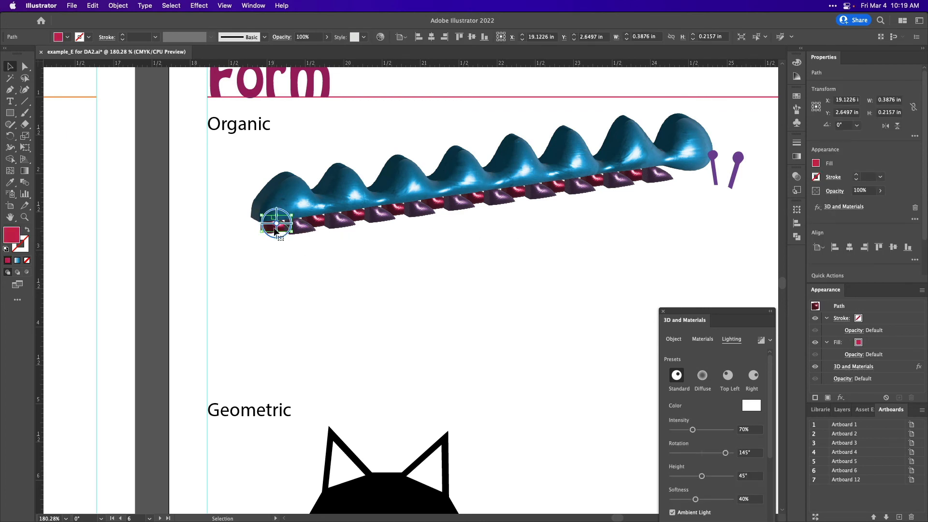
pyautogui.press('Left')
pyautogui.click(304, 283)
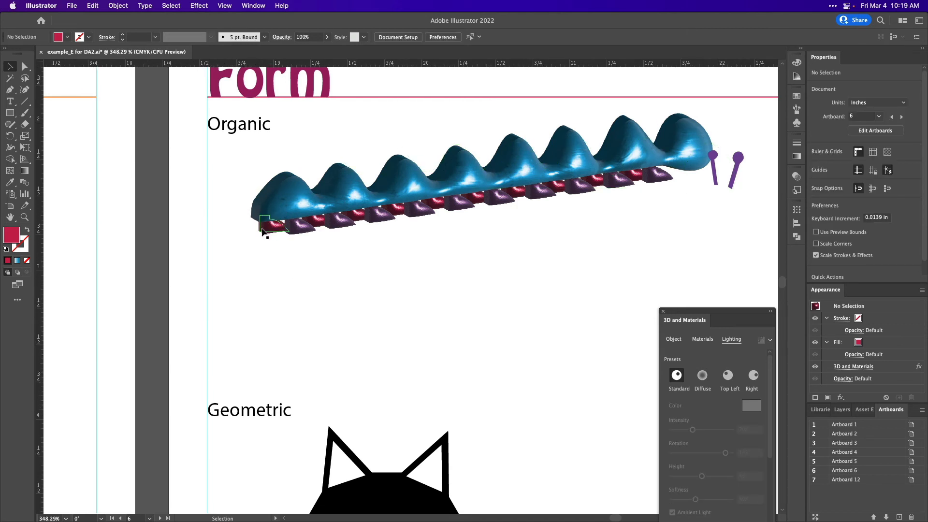
pyautogui.scroll(3, 264, 232)
pyautogui.click(271, 230)
pyautogui.press('Left')
pyautogui.press('Left')
pyautogui.press('Left')
pyautogui.press('Left')
pyautogui.press('Left')
pyautogui.press('Left')
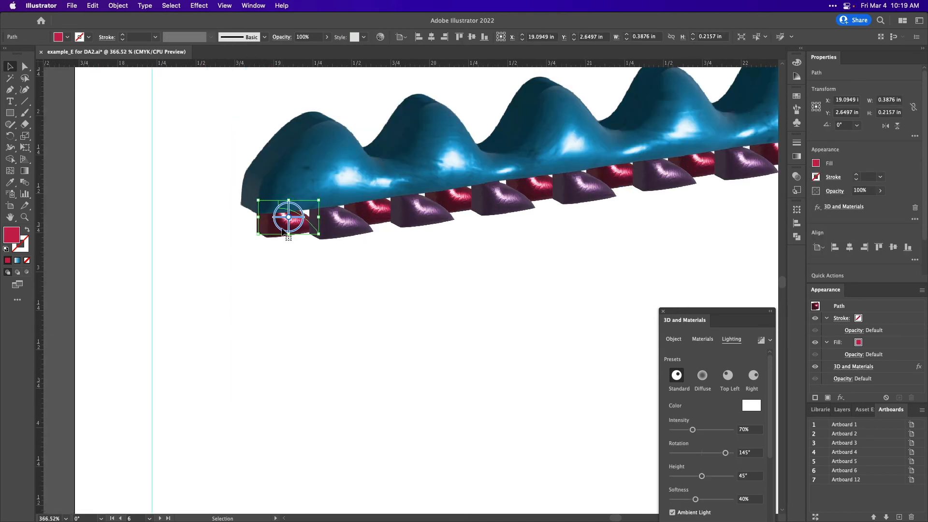
pyautogui.press('Left')
pyautogui.press('Left')
pyautogui.press('Left')
pyautogui.press('Left')
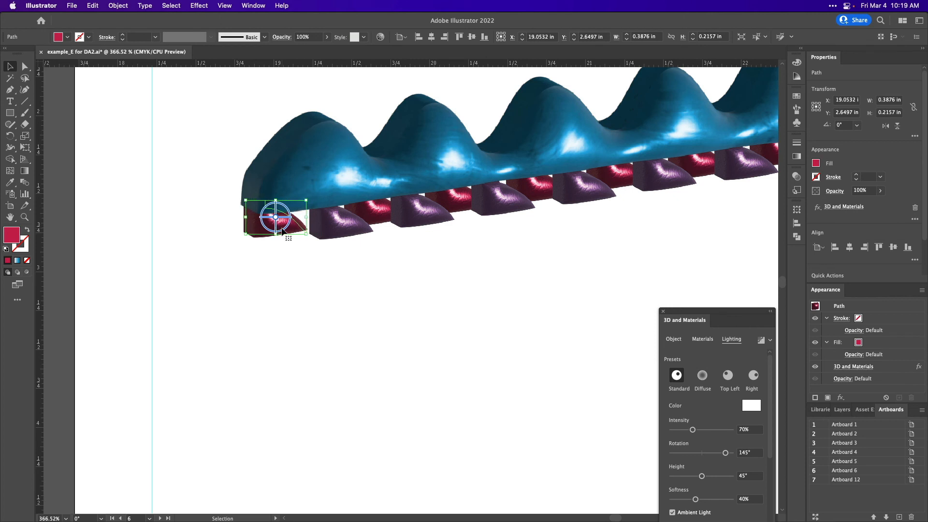
pyautogui.click(270, 291)
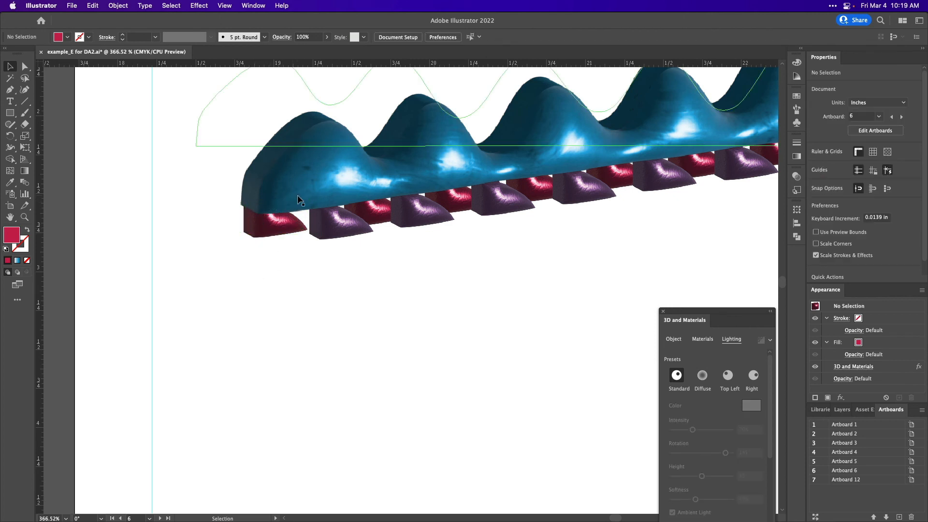
# - Nudge the rearmost purple foot toward the tail so it overlaps the front of the rearmost red foot
pyautogui.click(337, 225)
pyautogui.press('Left')
pyautogui.press('Left')
pyautogui.press('Left')
pyautogui.press('Left')
pyautogui.press('Left')
pyautogui.press('Left')
pyautogui.press('Left')
pyautogui.press('Left')
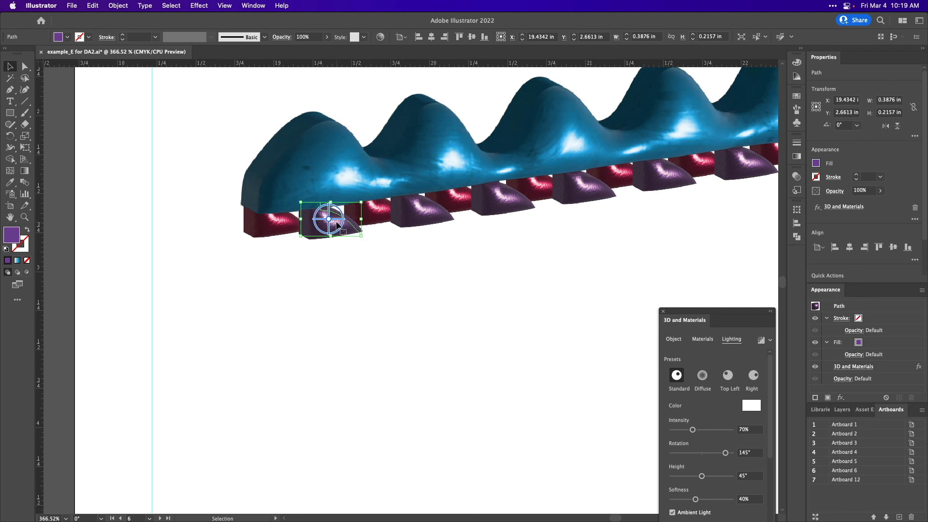
# - Even out the next red, purple and red feet by nudging them tailward, placing the red ones at about X 19.61 in and 20.16 in
pyautogui.click(390, 218)
pyautogui.press('Left')
pyautogui.press('Left')
pyautogui.press('Left')
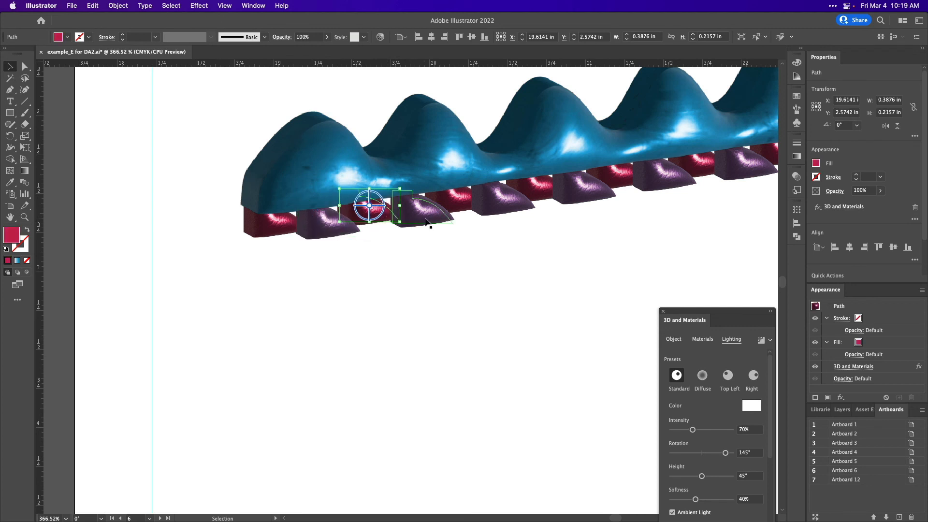
pyautogui.click(427, 217)
pyautogui.press('Left')
pyautogui.press('Left')
pyautogui.click(456, 203)
pyautogui.press('Left')
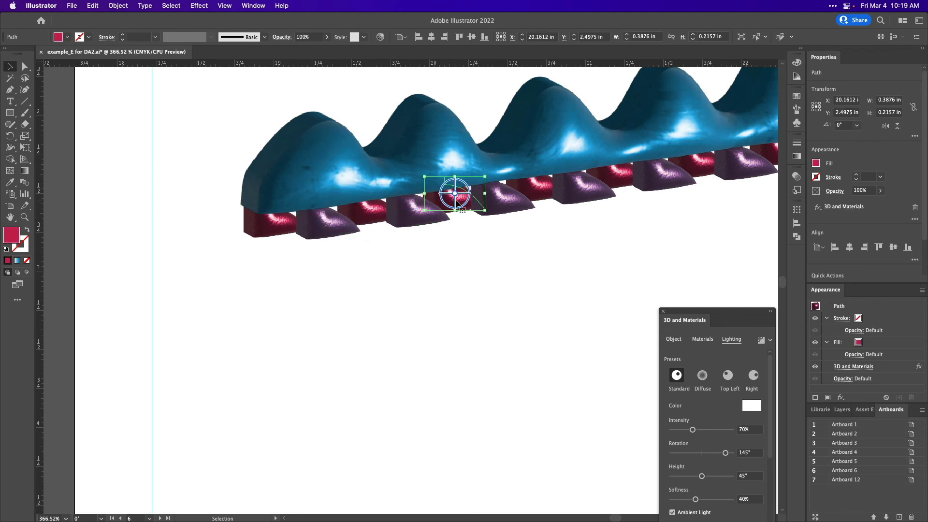
pyautogui.click(487, 343)
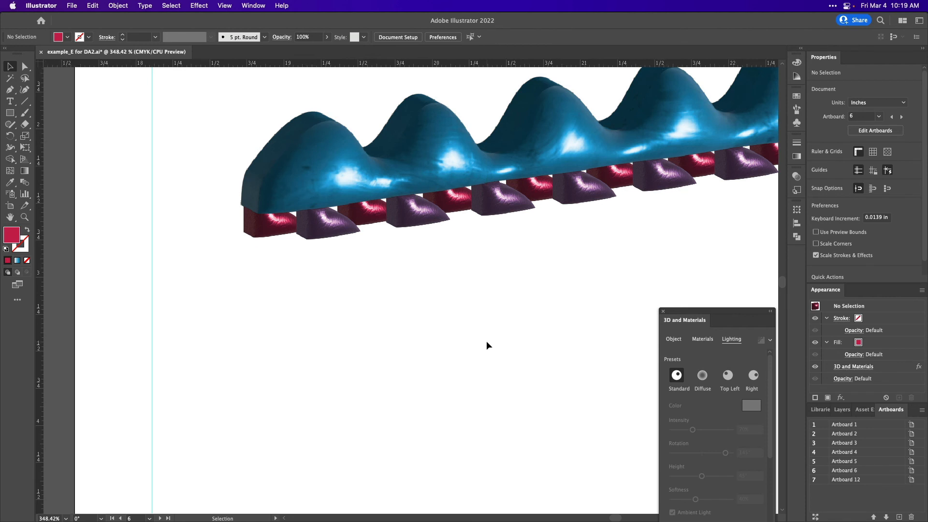
pyautogui.scroll(-2, 487, 341)
pyautogui.hscroll(5, 486, 341)
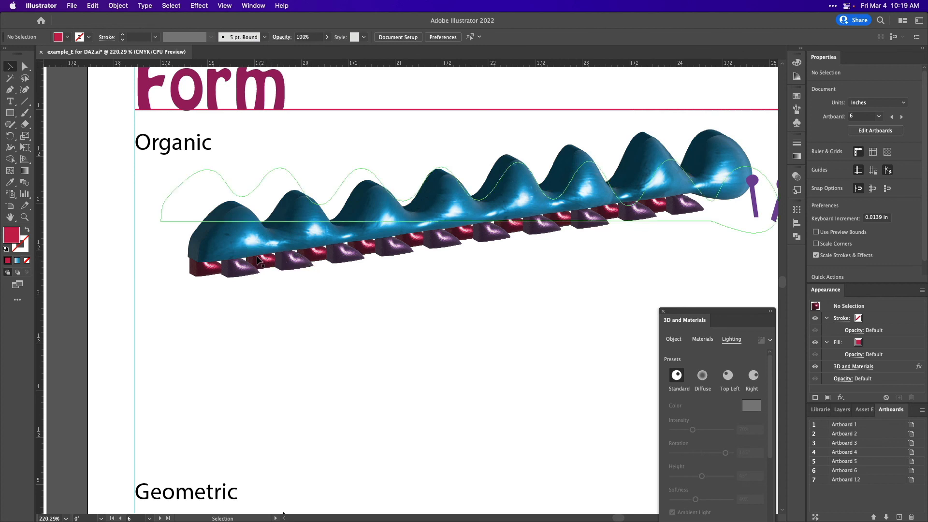
pyautogui.hscroll(-3, 463, 338)
pyautogui.scroll(2, 463, 338)
pyautogui.hscroll(2, 463, 338)
pyautogui.scroll(2, 463, 338)
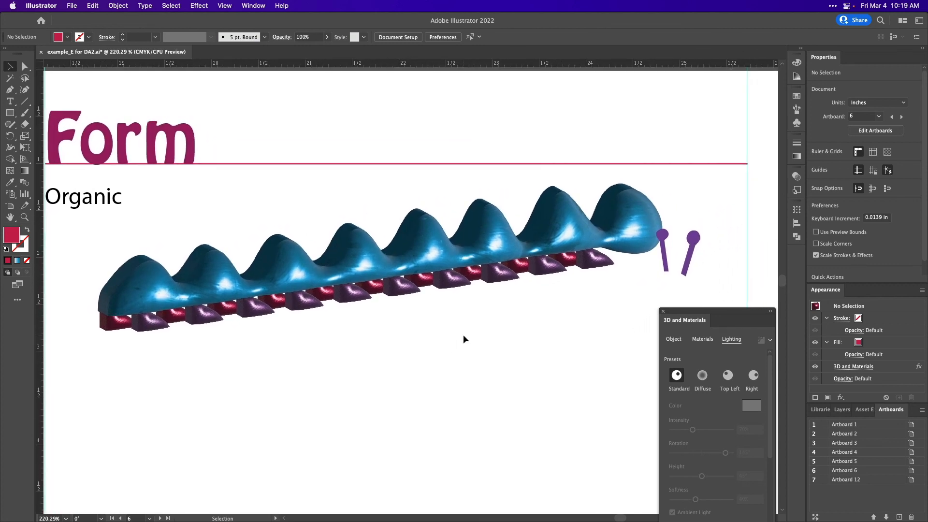